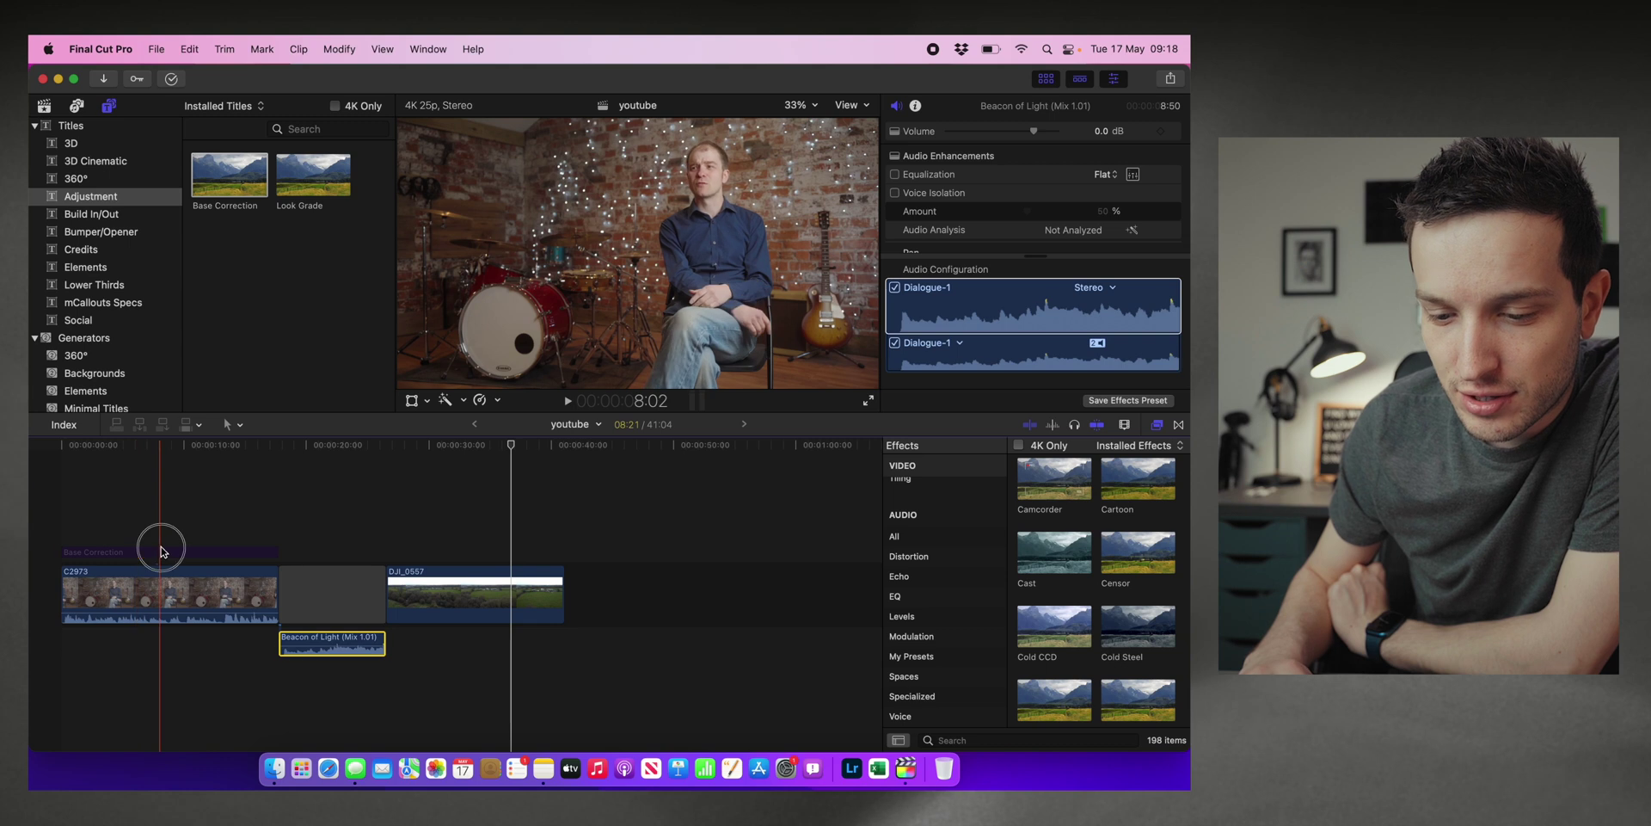
Step: Select the Base Correction adjustment layer so its transform, crop and compositing settings appear
{"action": "left_click", "coordinate": [162, 551]}
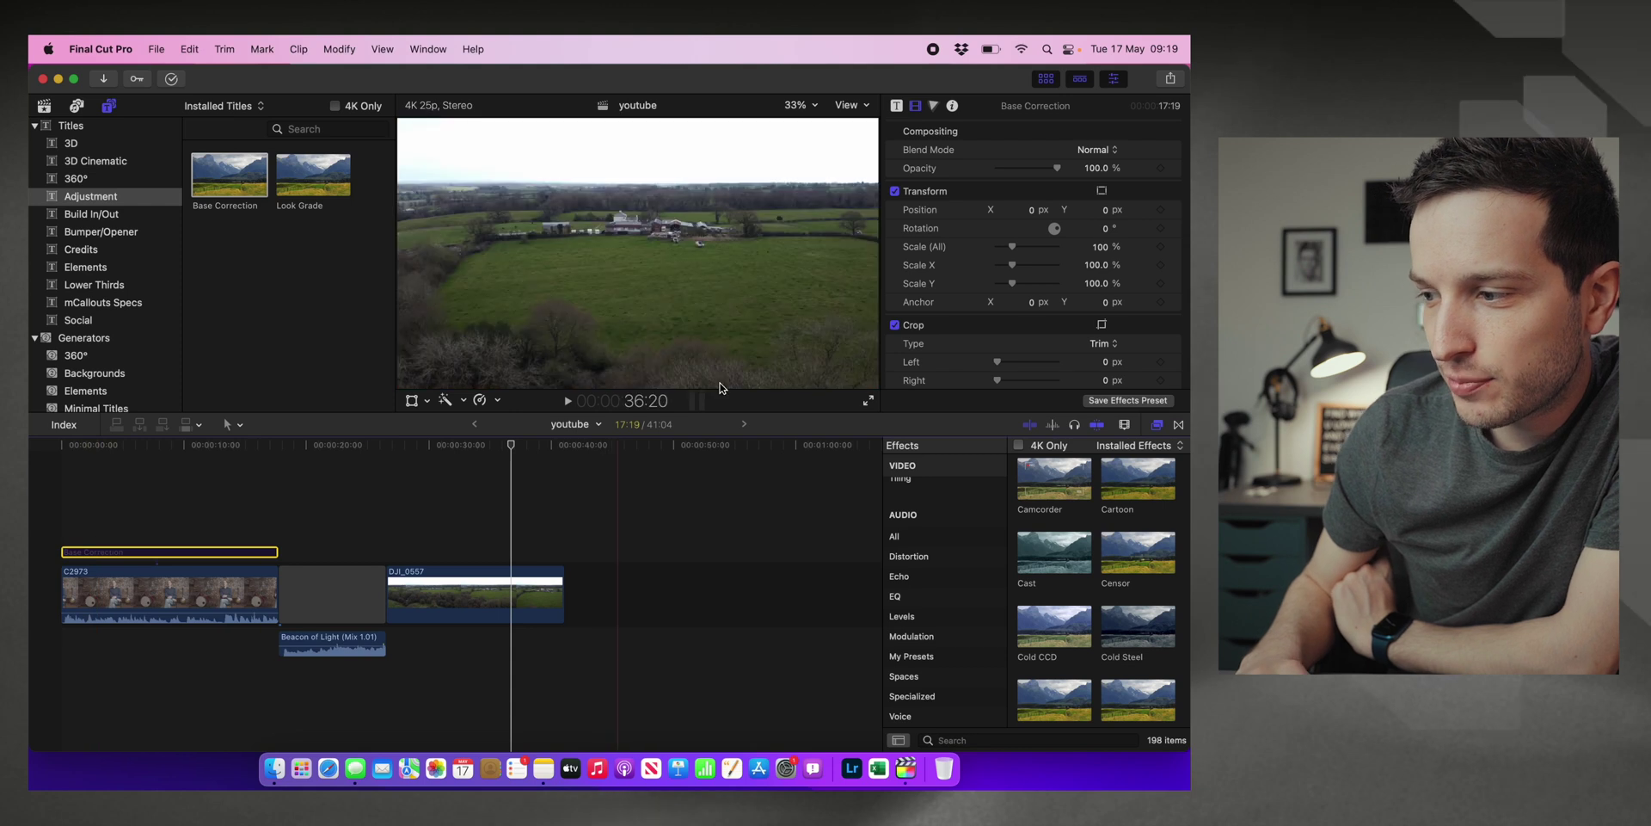
Step: Add a Position keyframe to the Base Correction layer at about 3 seconds into the interview
{"action": "left_click", "coordinate": [97, 526]}
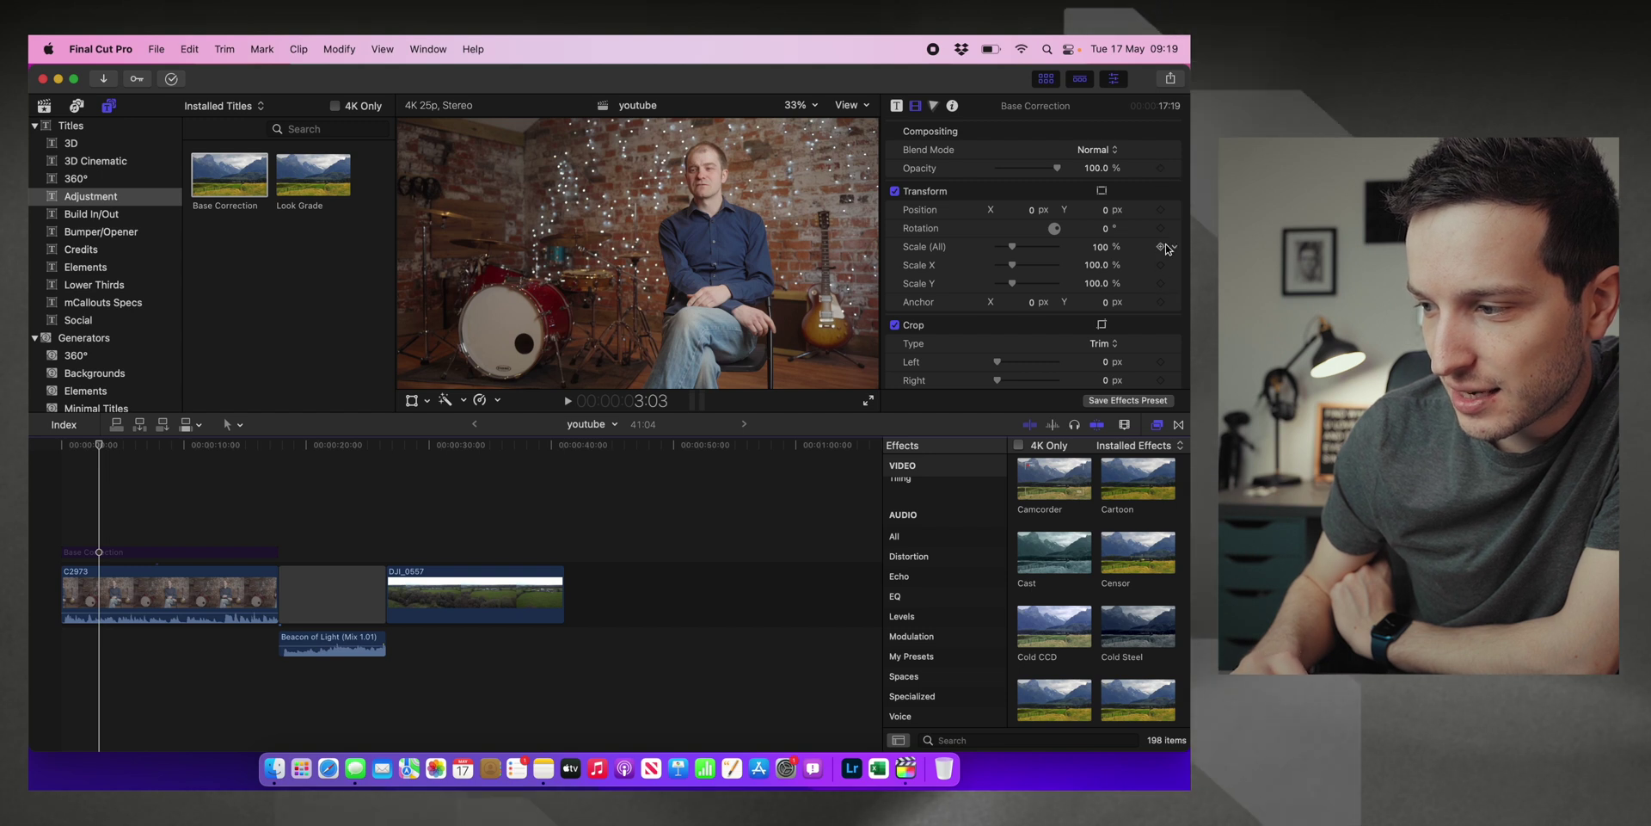
{"action": "left_click", "coordinate": [1160, 210]}
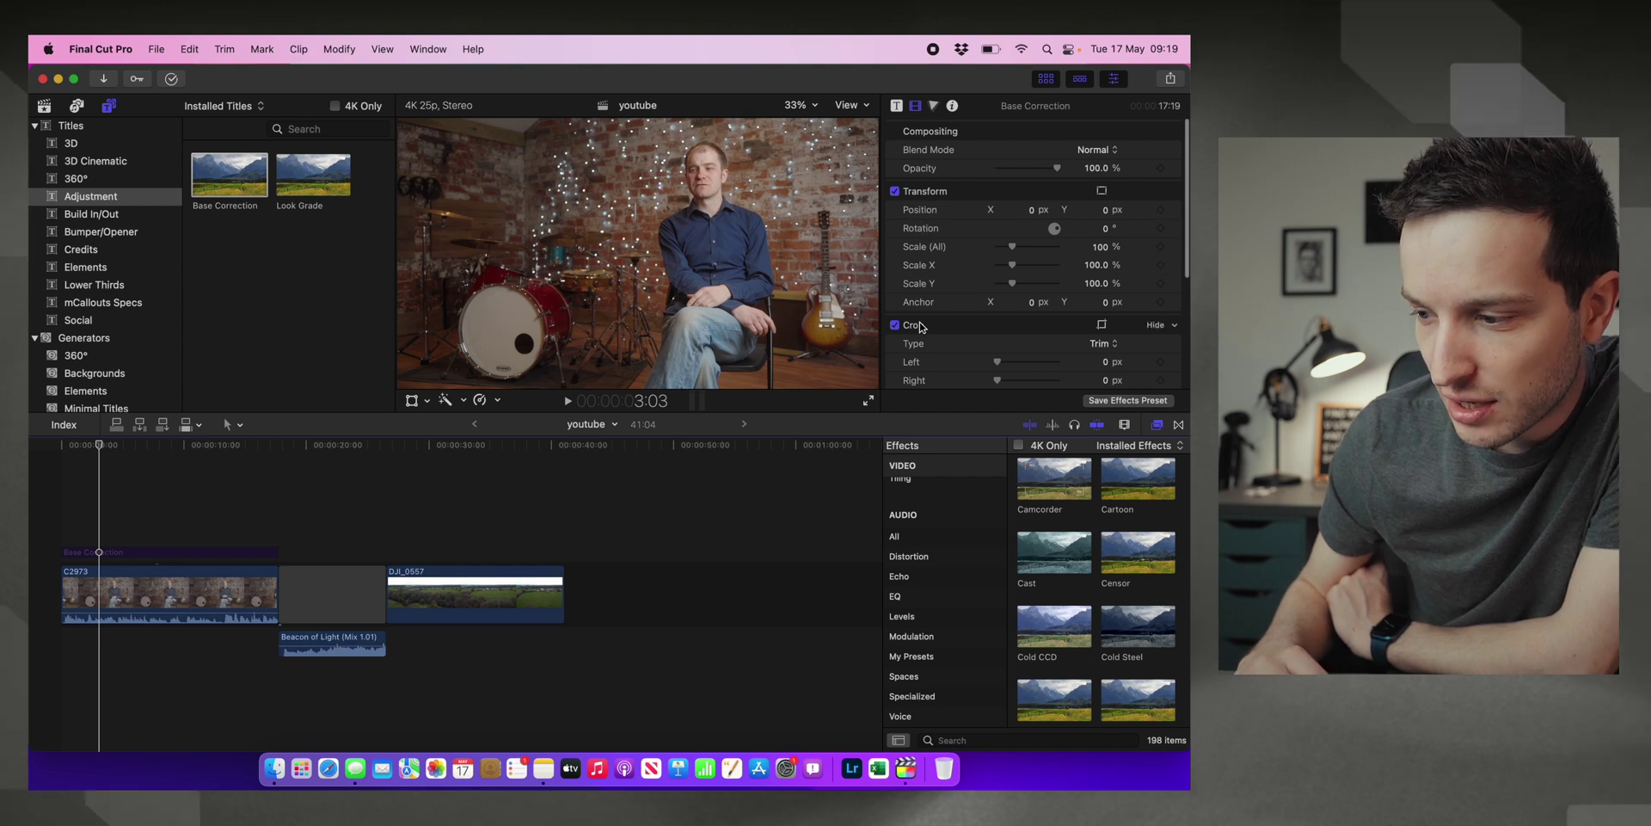
{"action": "scroll", "coordinate": [920, 283], "scroll_direction": "down", "scroll_amount": 5}
{"action": "scroll", "coordinate": [920, 327], "scroll_direction": "up", "scroll_amount": 5}
{"action": "key", "text": "Home"}
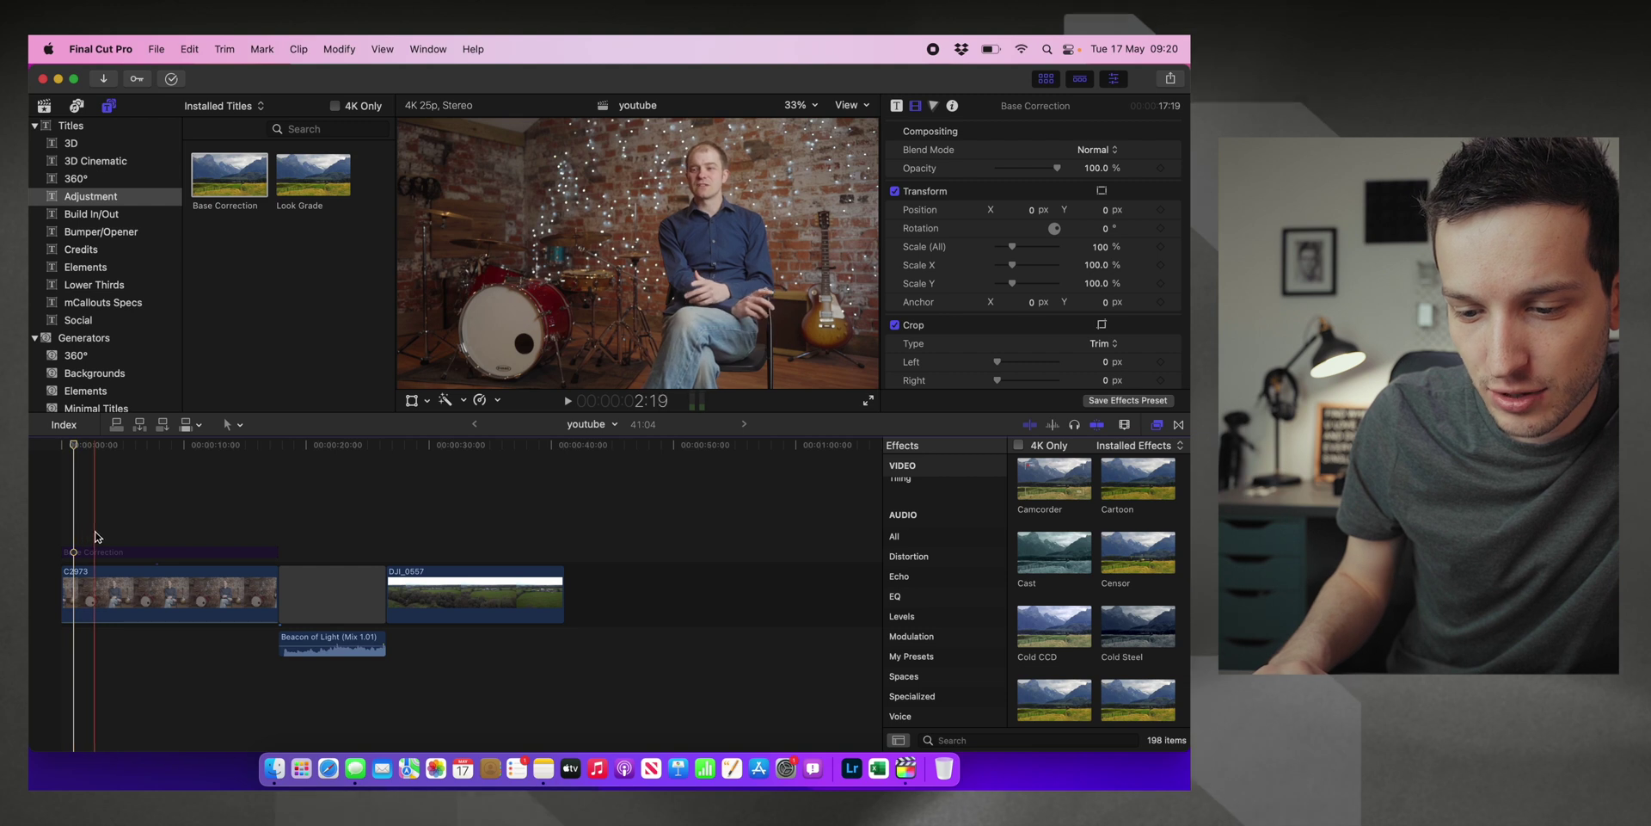
{"action": "left_click", "coordinate": [103, 533]}
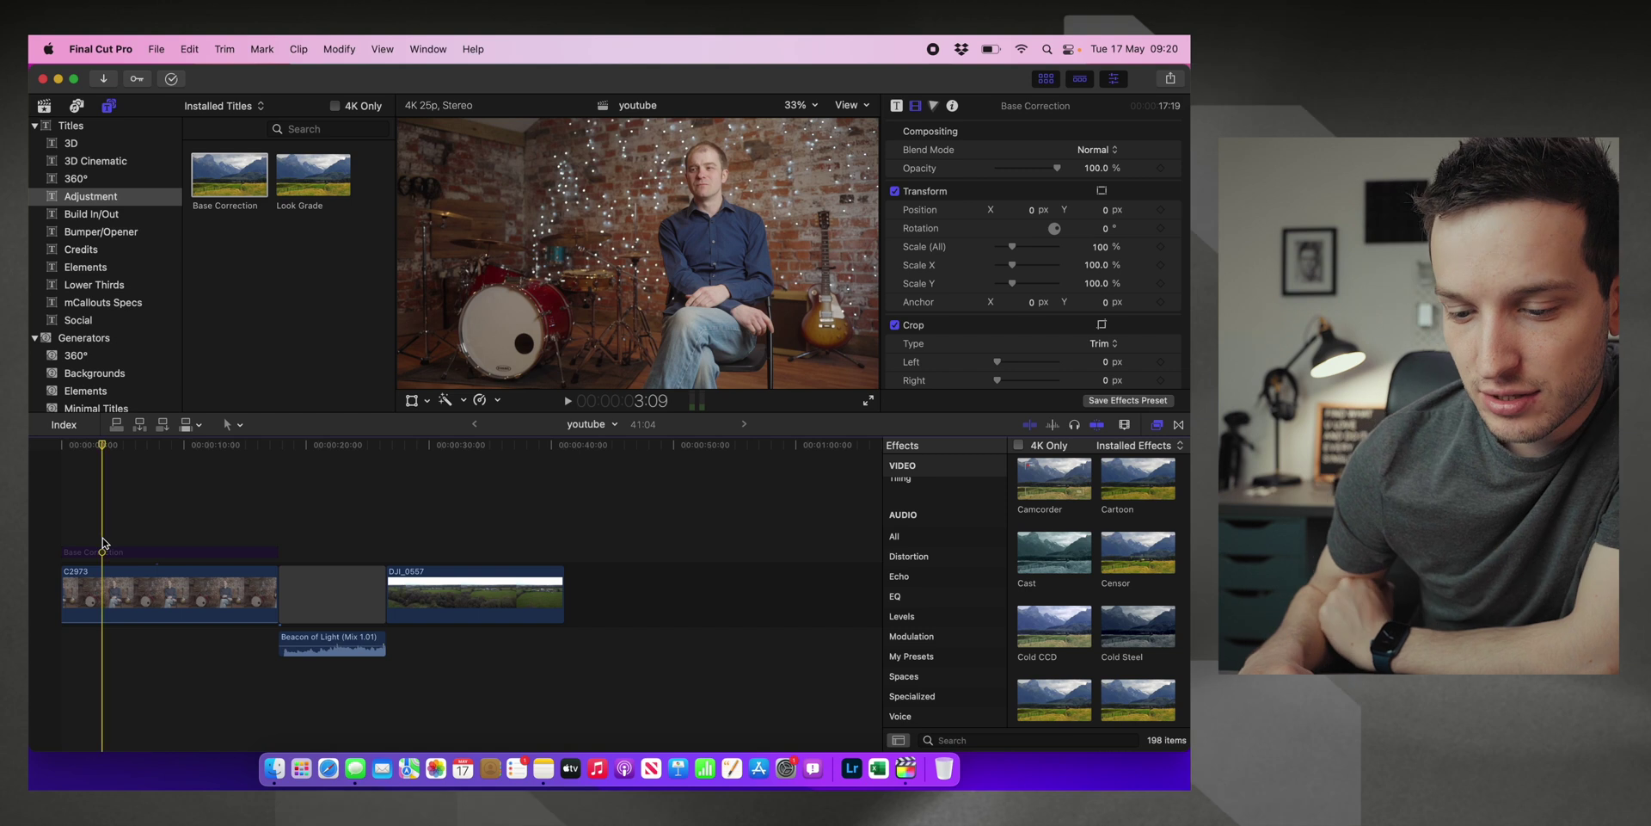
Step: Keyframe C2973's scale at 3:09, then zoom it to 131% at about 11 seconds
{"action": "left_click", "coordinate": [104, 574]}
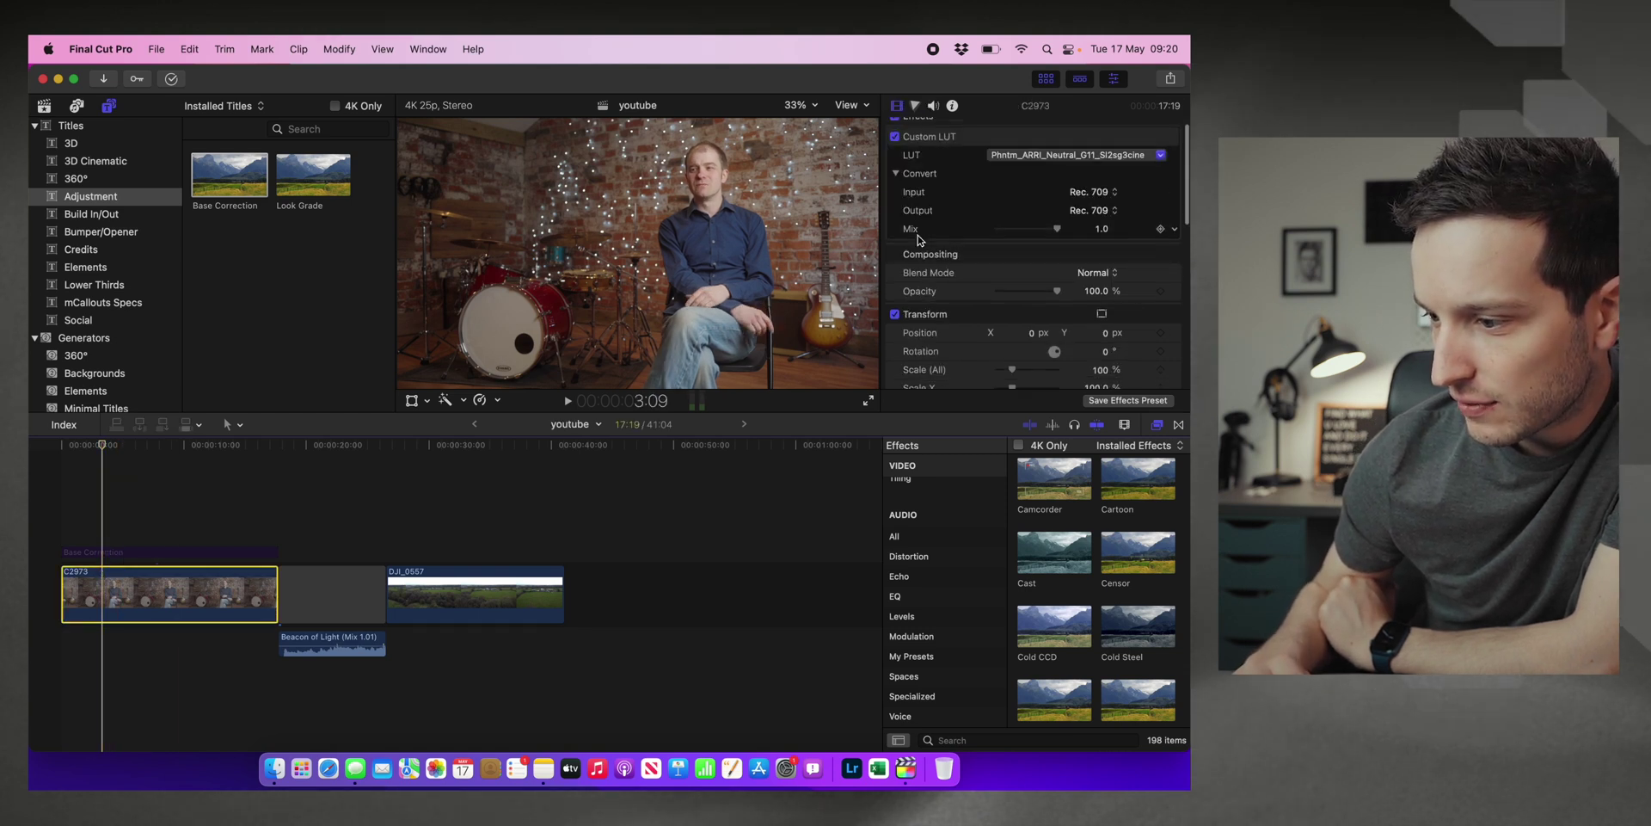
{"action": "scroll", "coordinate": [919, 239], "scroll_direction": "down", "scroll_amount": 5}
{"action": "left_click", "coordinate": [1160, 216]}
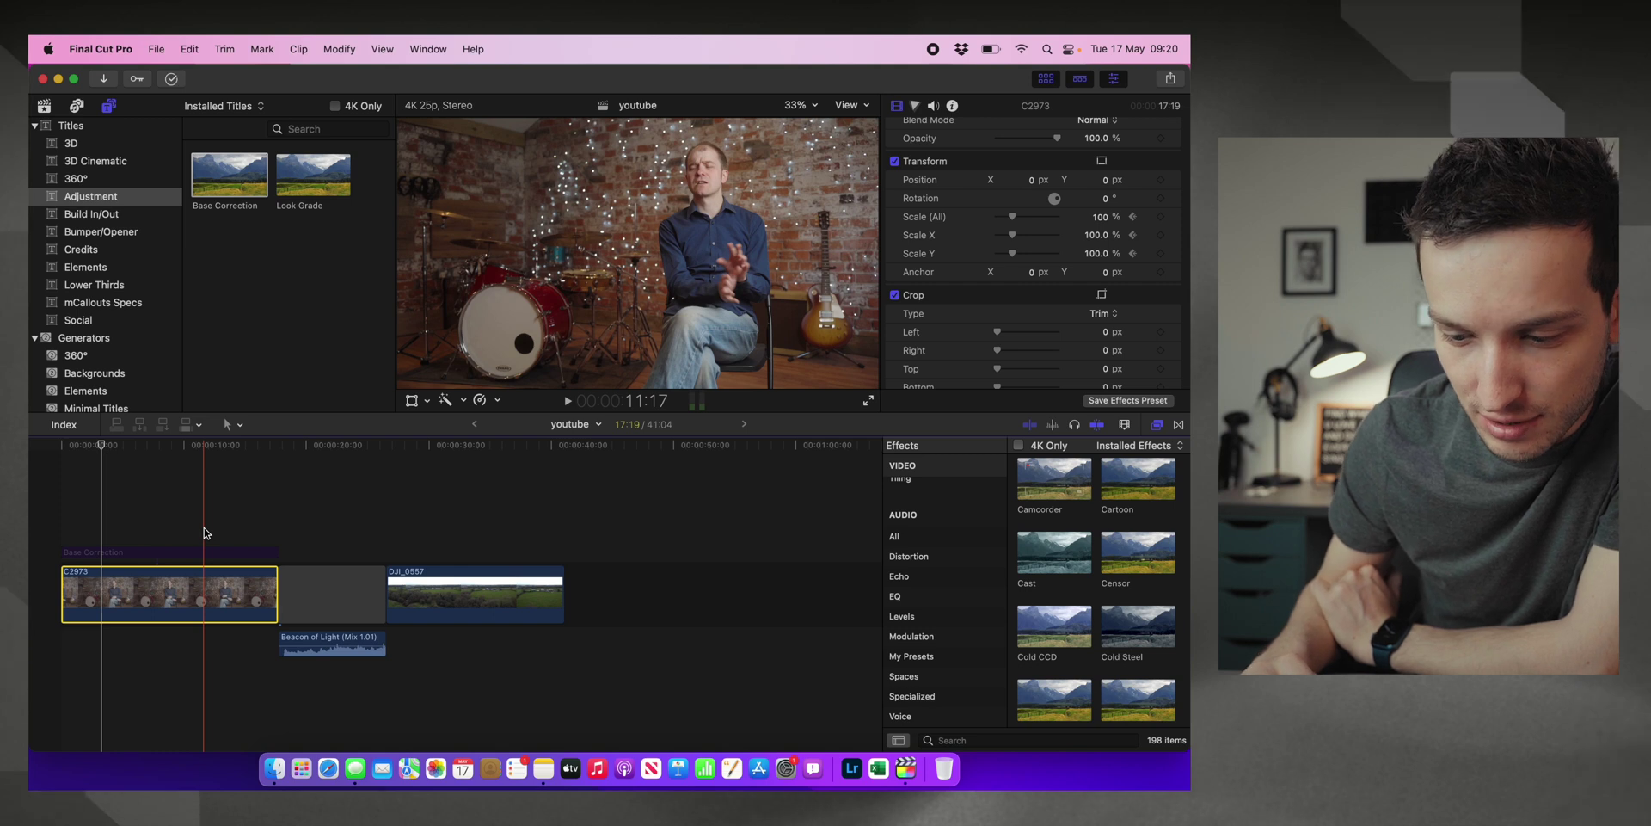
{"action": "left_click", "coordinate": [203, 551]}
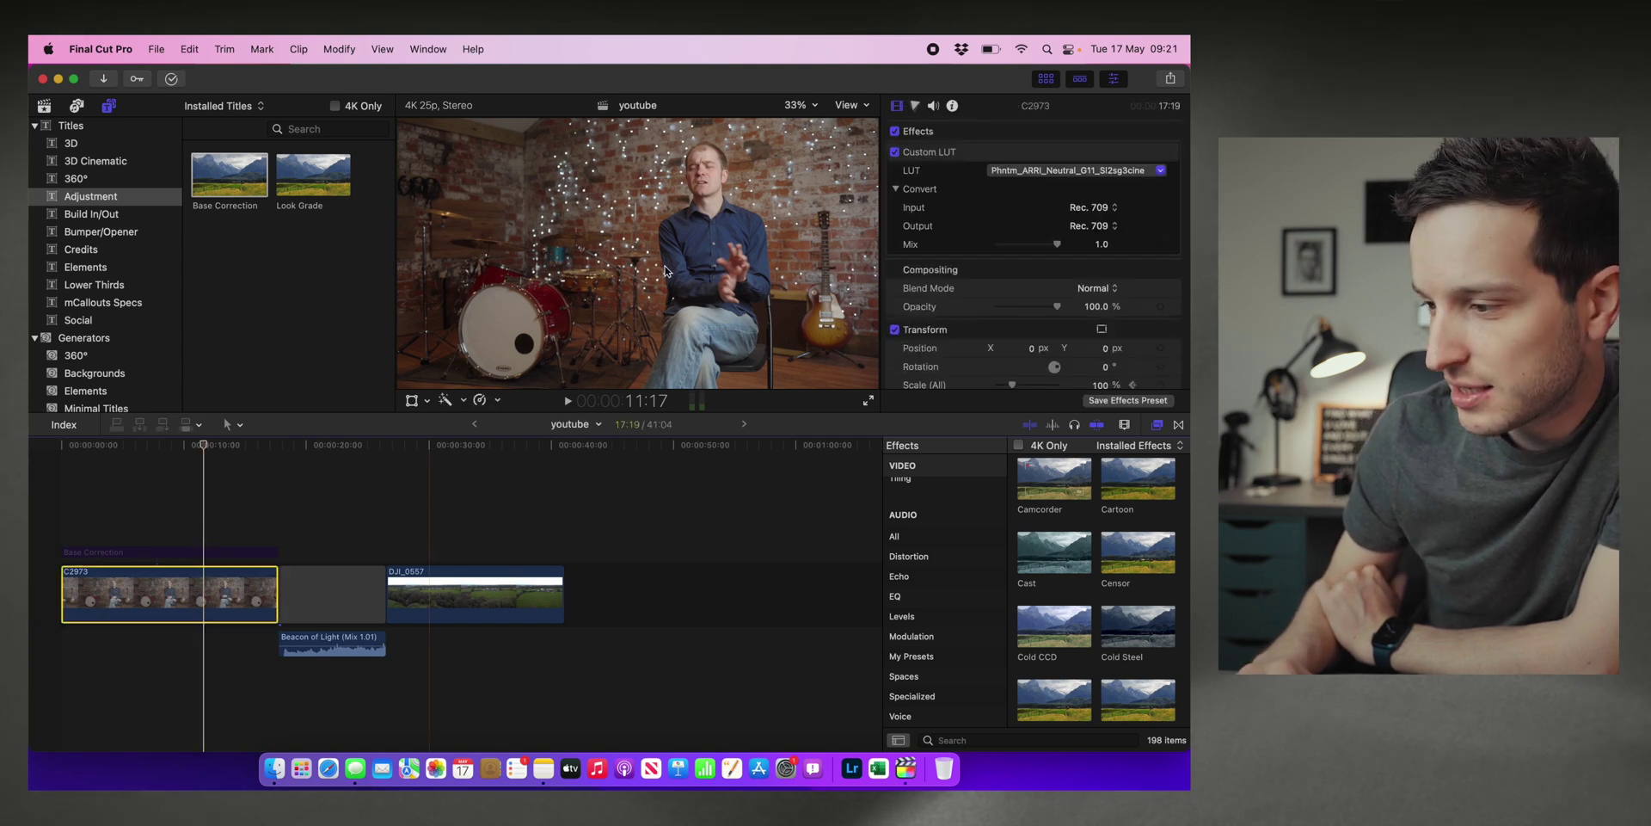
{"action": "scroll", "coordinate": [1038, 325], "scroll_direction": "down", "scroll_amount": 3}
{"action": "scroll", "coordinate": [1038, 325], "scroll_direction": "down", "scroll_amount": 2}
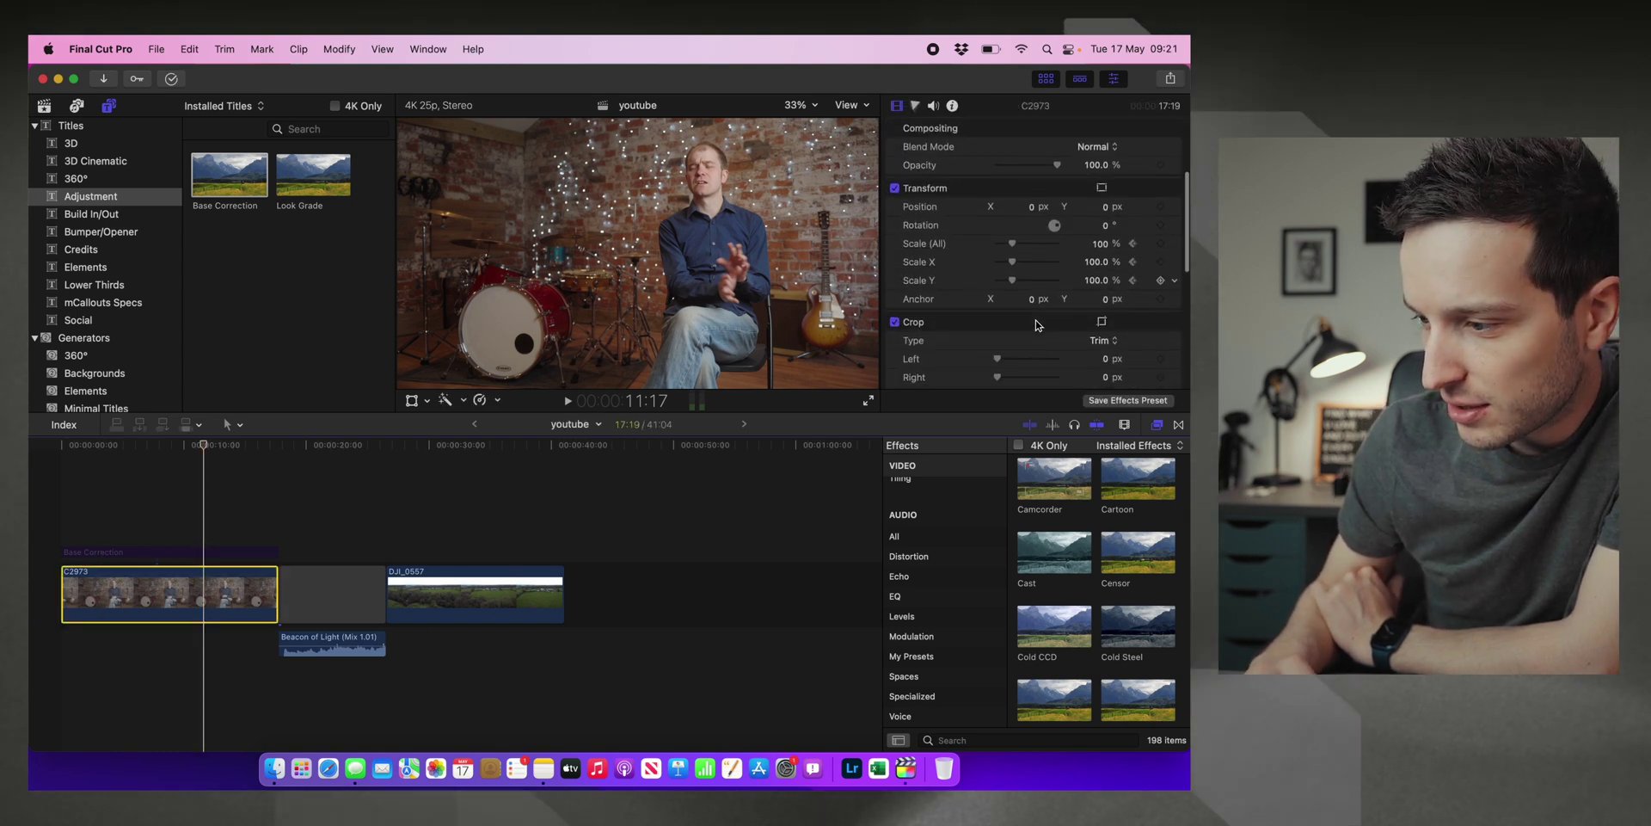
{"action": "left_click_drag", "start_coordinate": [1012, 248], "coordinate": [1018, 248]}
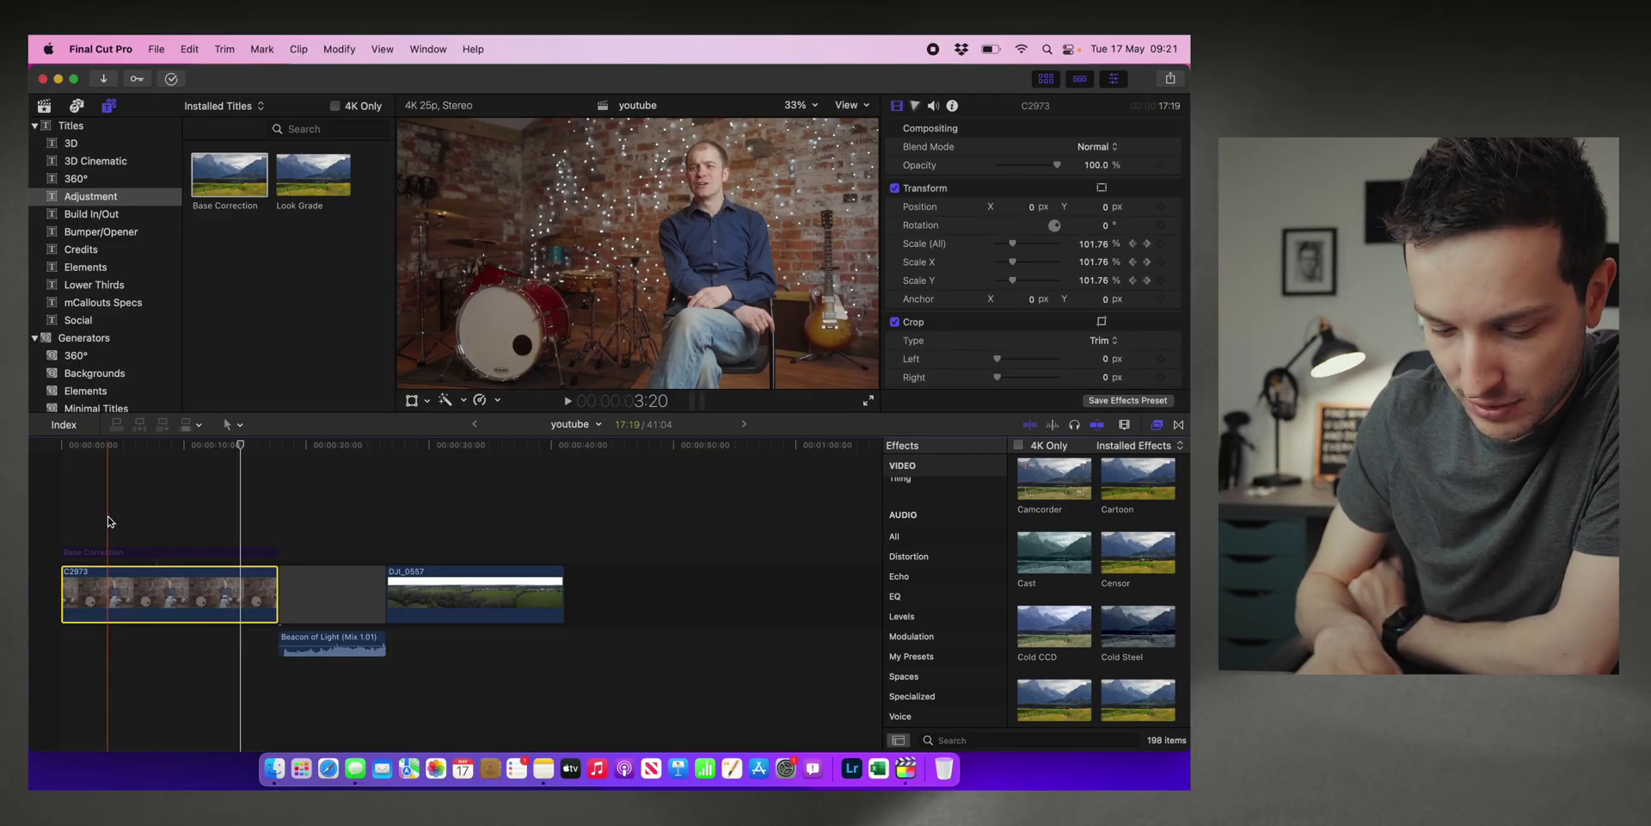
Step: Offset C2973's 11-second keyframe to position X −244.7, Y −297.0 px and preview the zoom
{"action": "key", "text": "ctrl+v"}
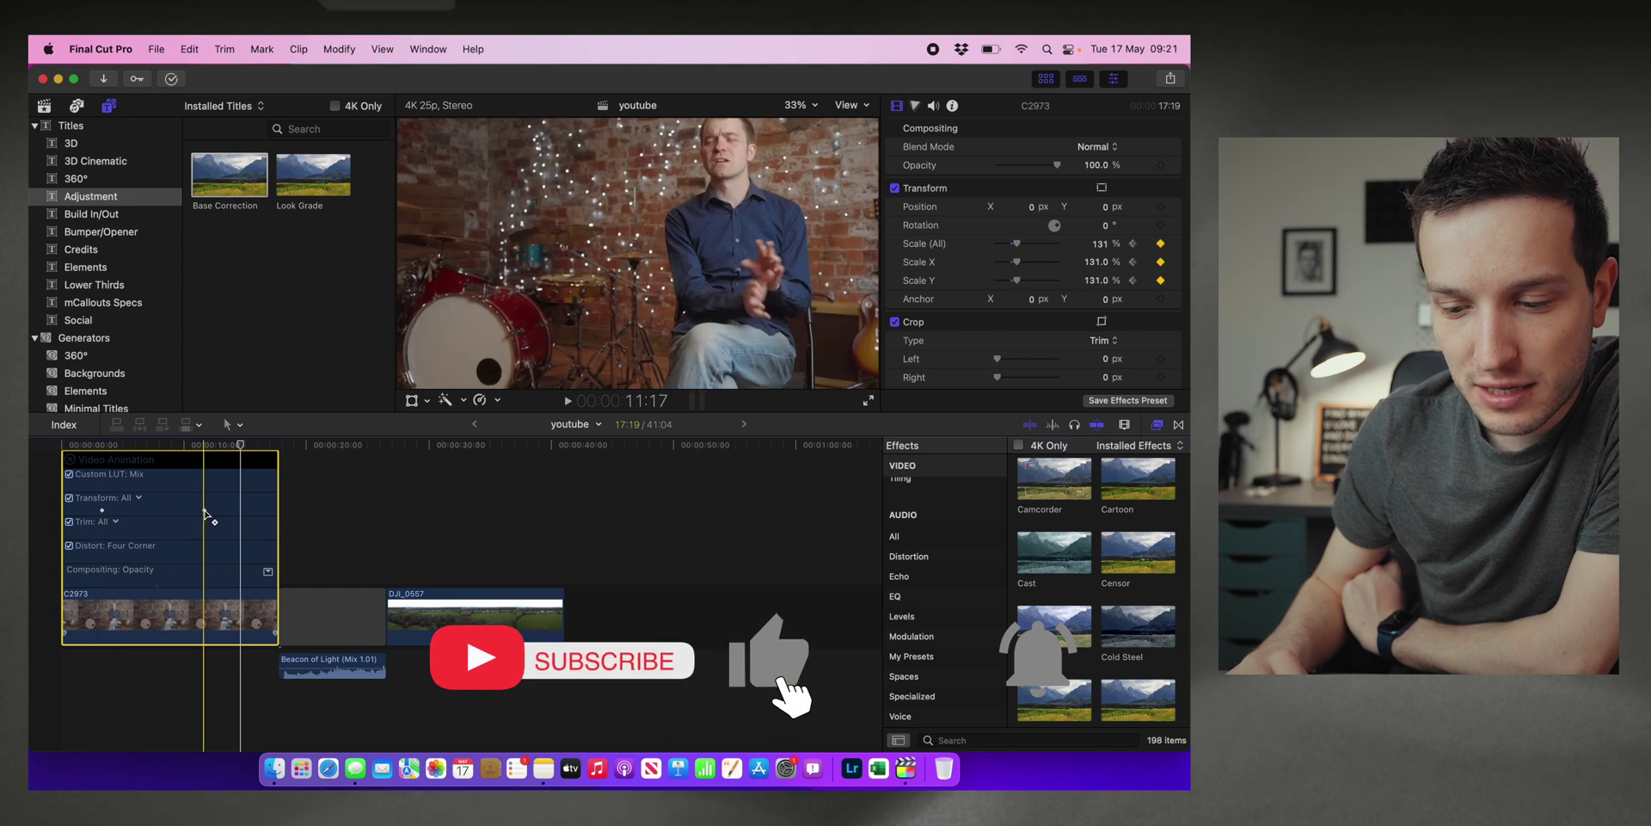
{"action": "key", "text": "super+equal"}
{"action": "key", "text": "super+equal"}
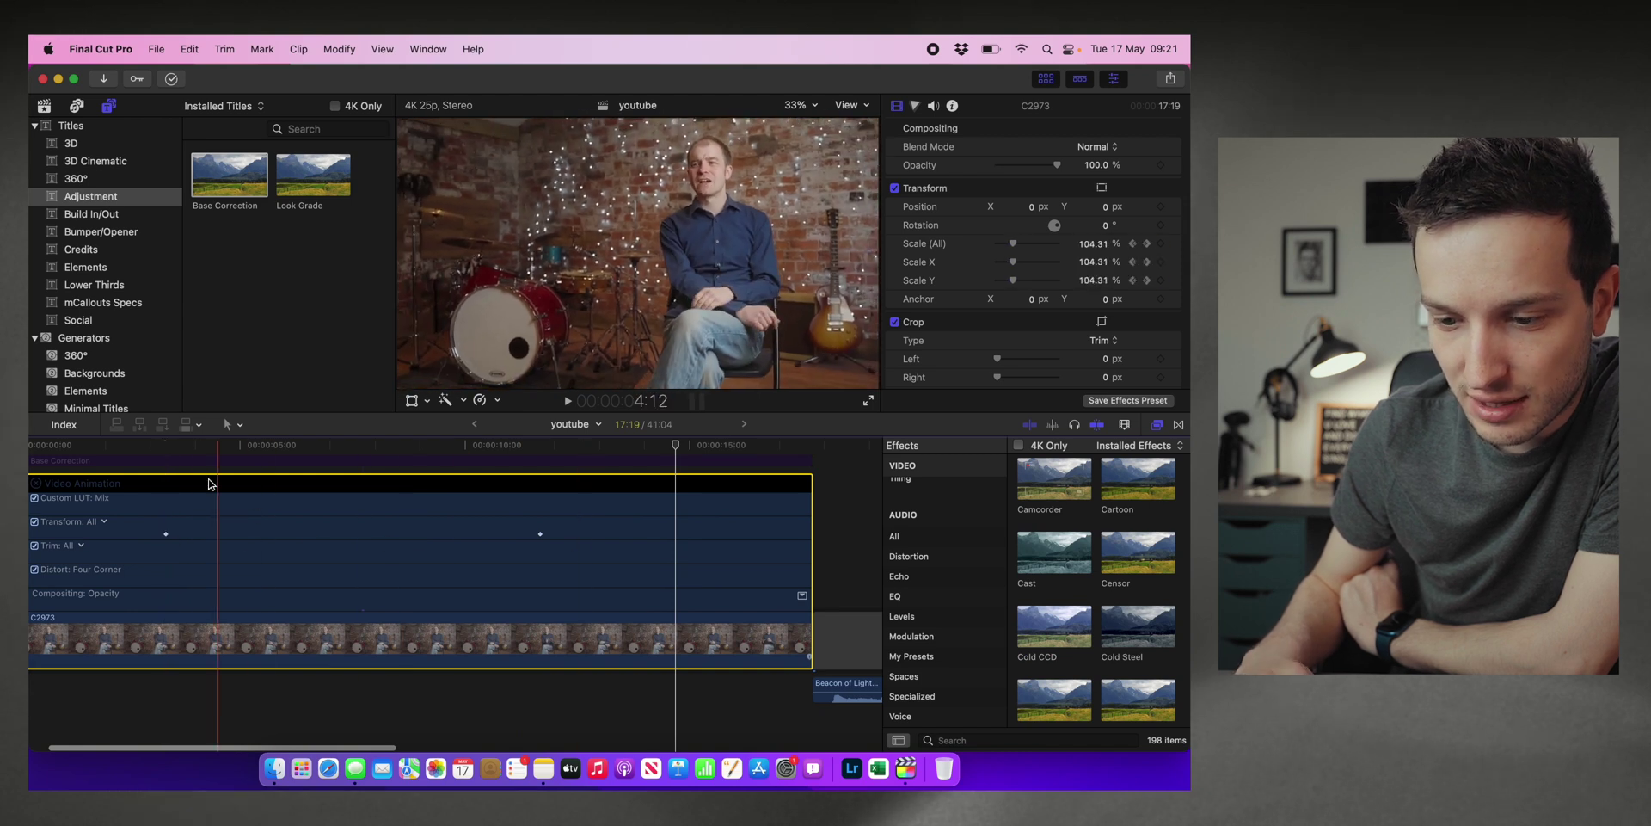
{"action": "left_click", "coordinate": [165, 448]}
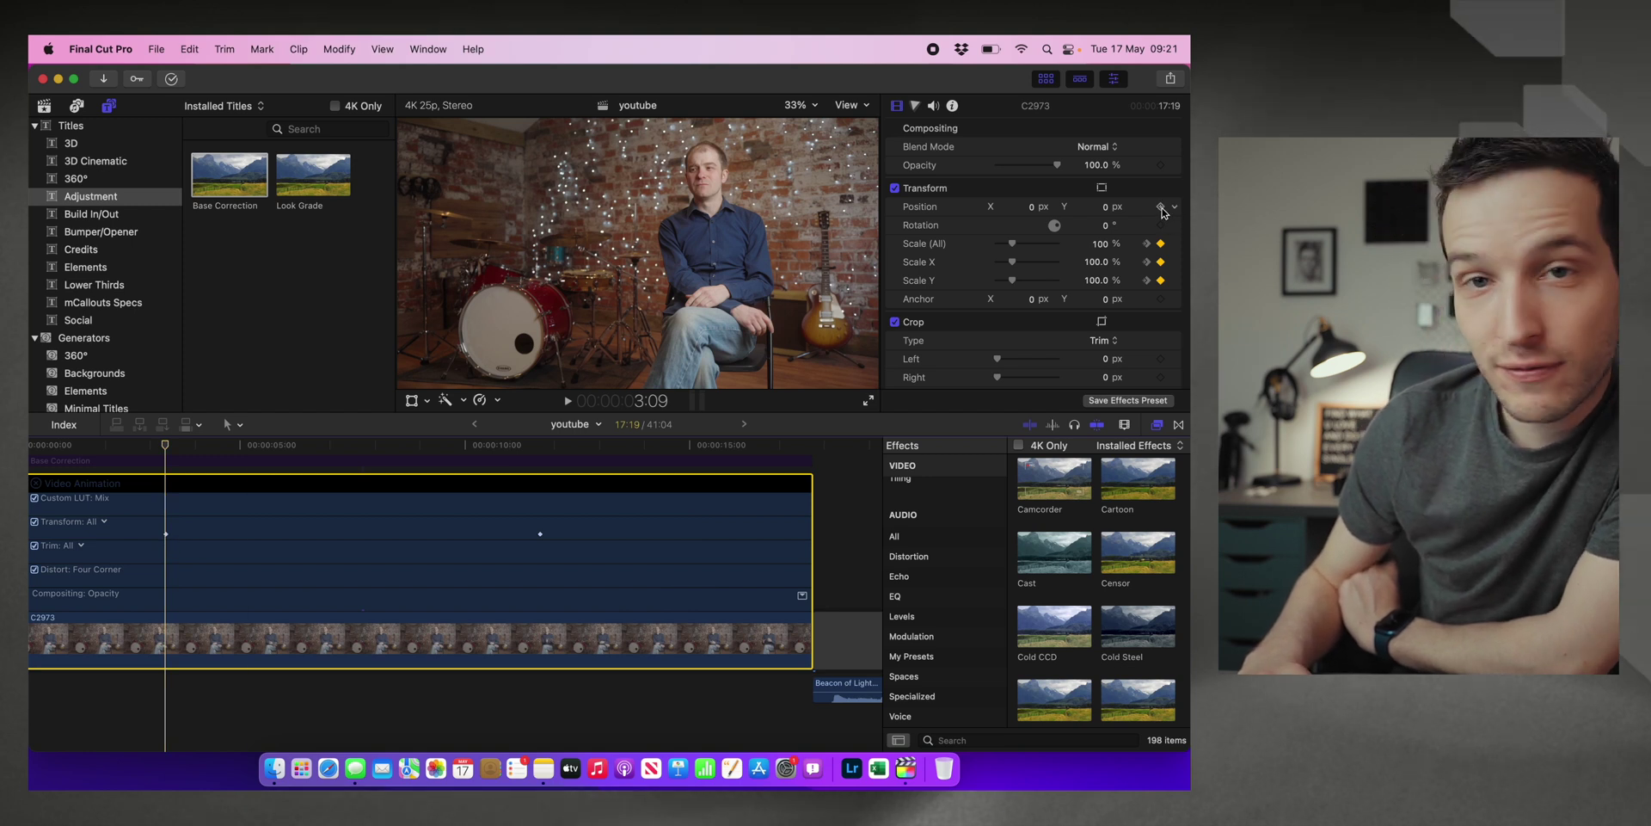
{"action": "left_click", "coordinate": [537, 453]}
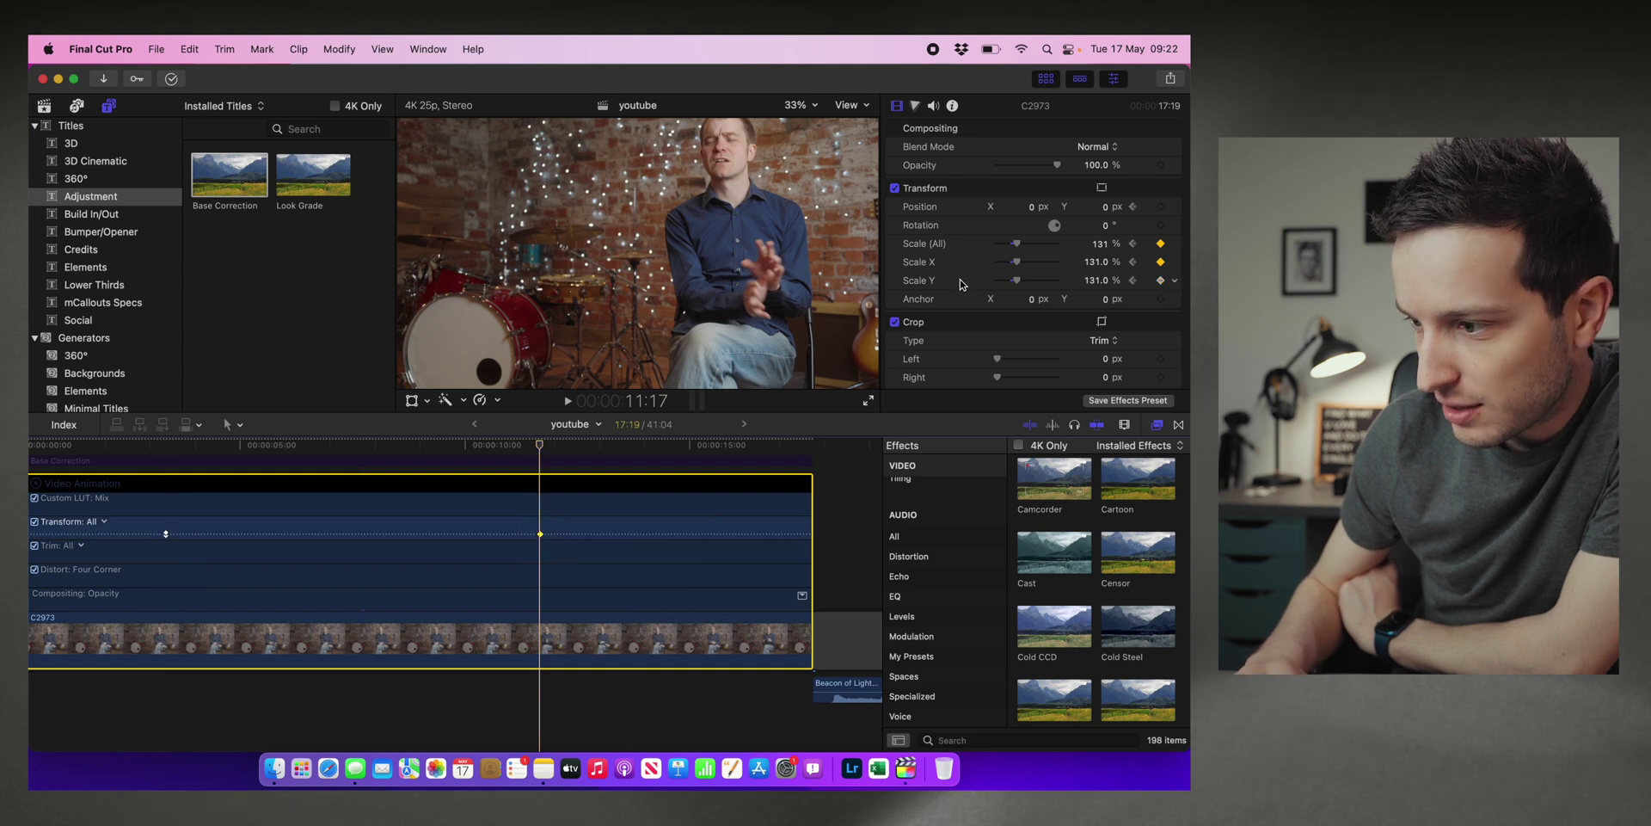
{"action": "left_click_drag", "start_coordinate": [1031, 206], "coordinate": [1107, 212]}
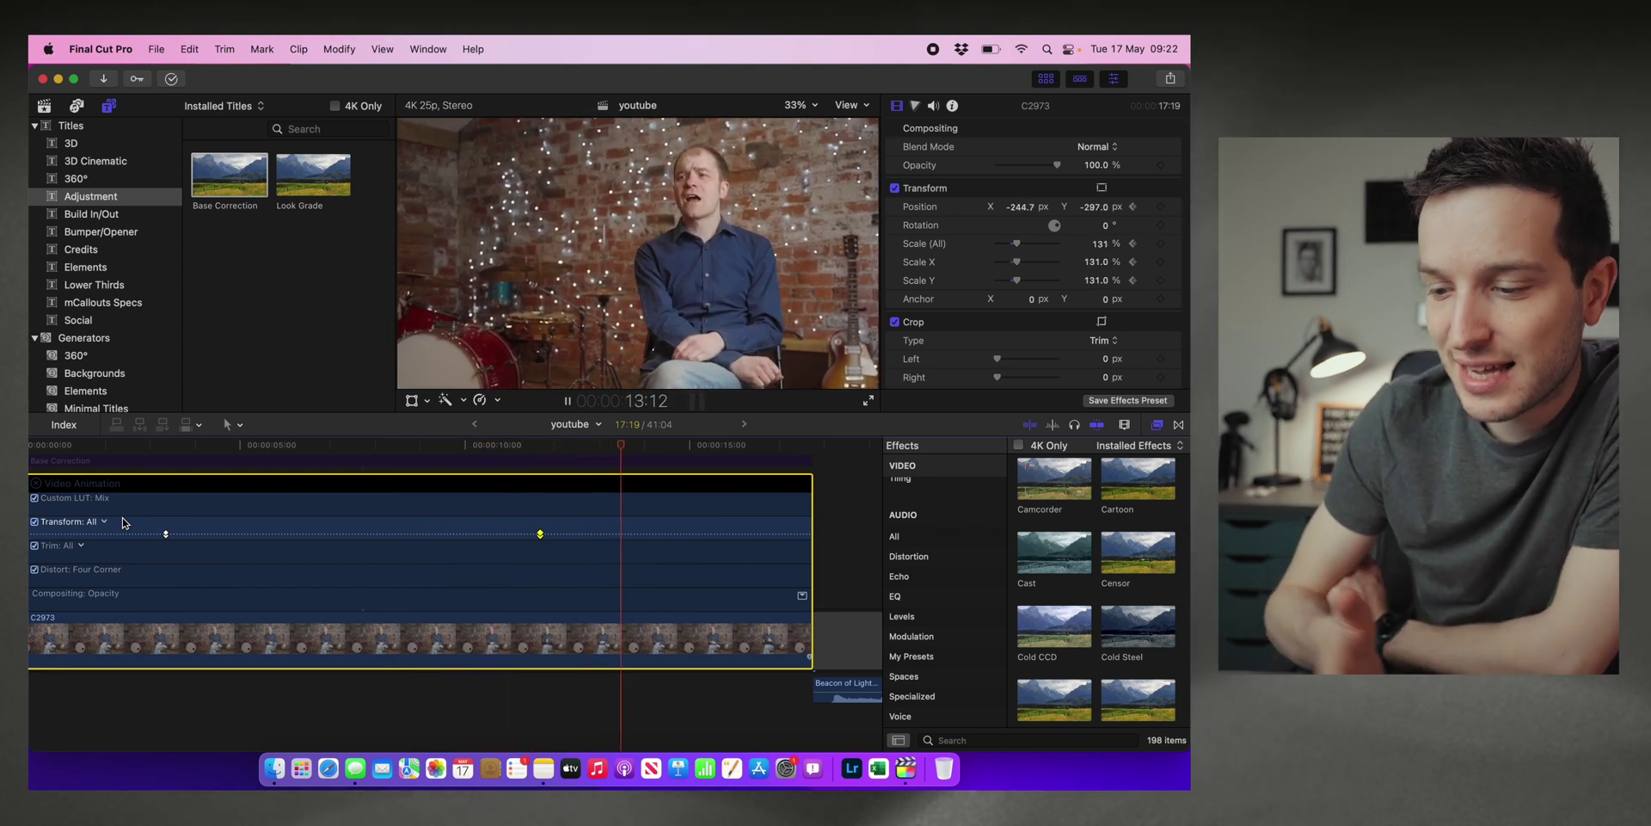
{"action": "key", "text": "space"}
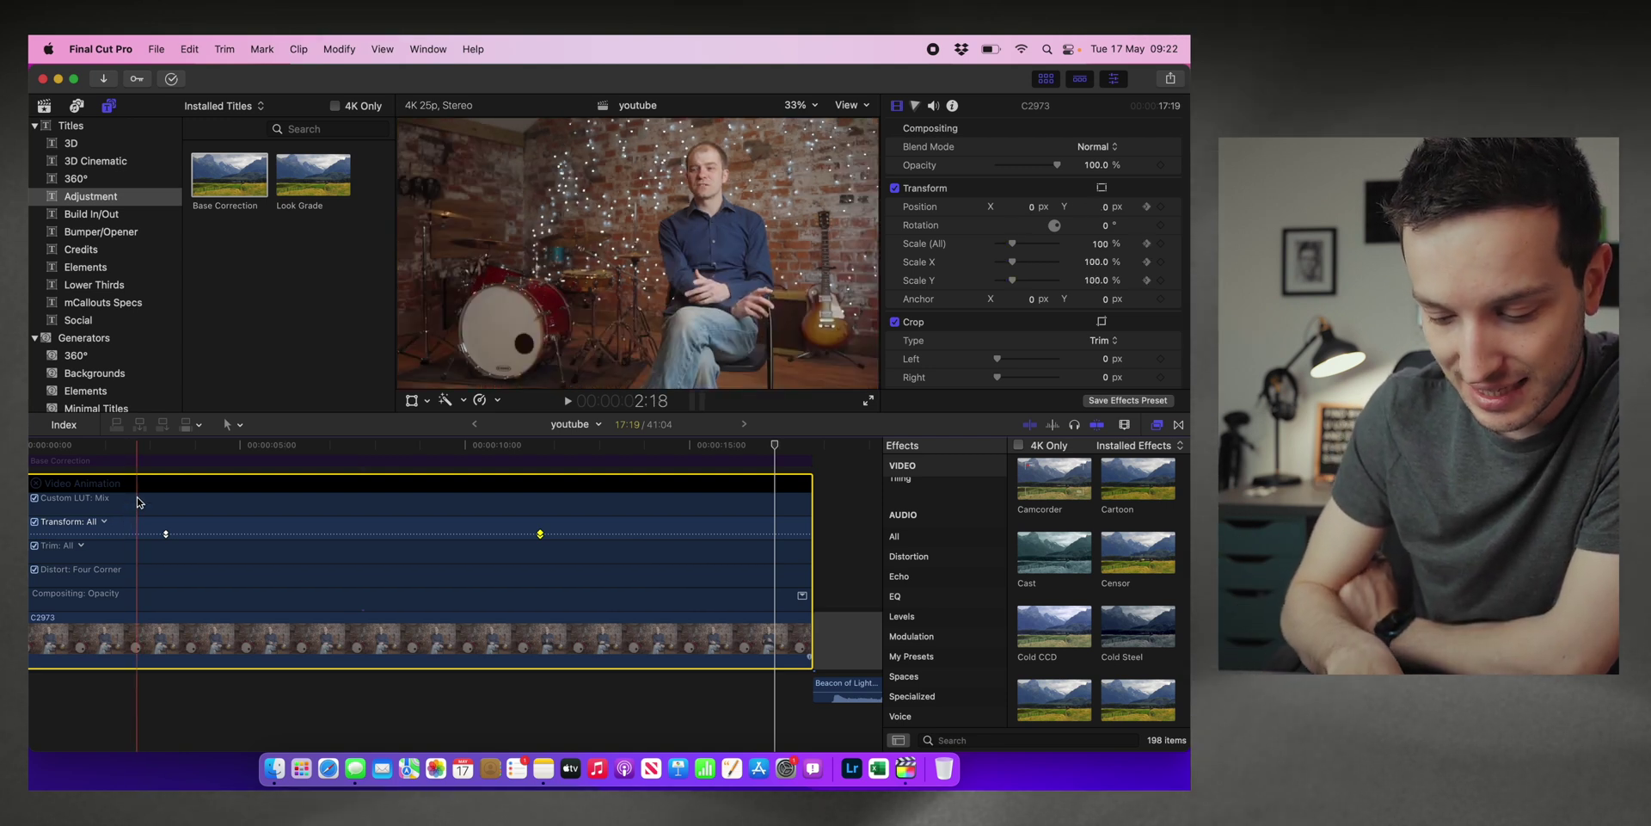
Step: Close C2973's animation lanes, zoom the timeline in on DJI_0557, and play it back
{"action": "key", "text": "ctrl+v"}
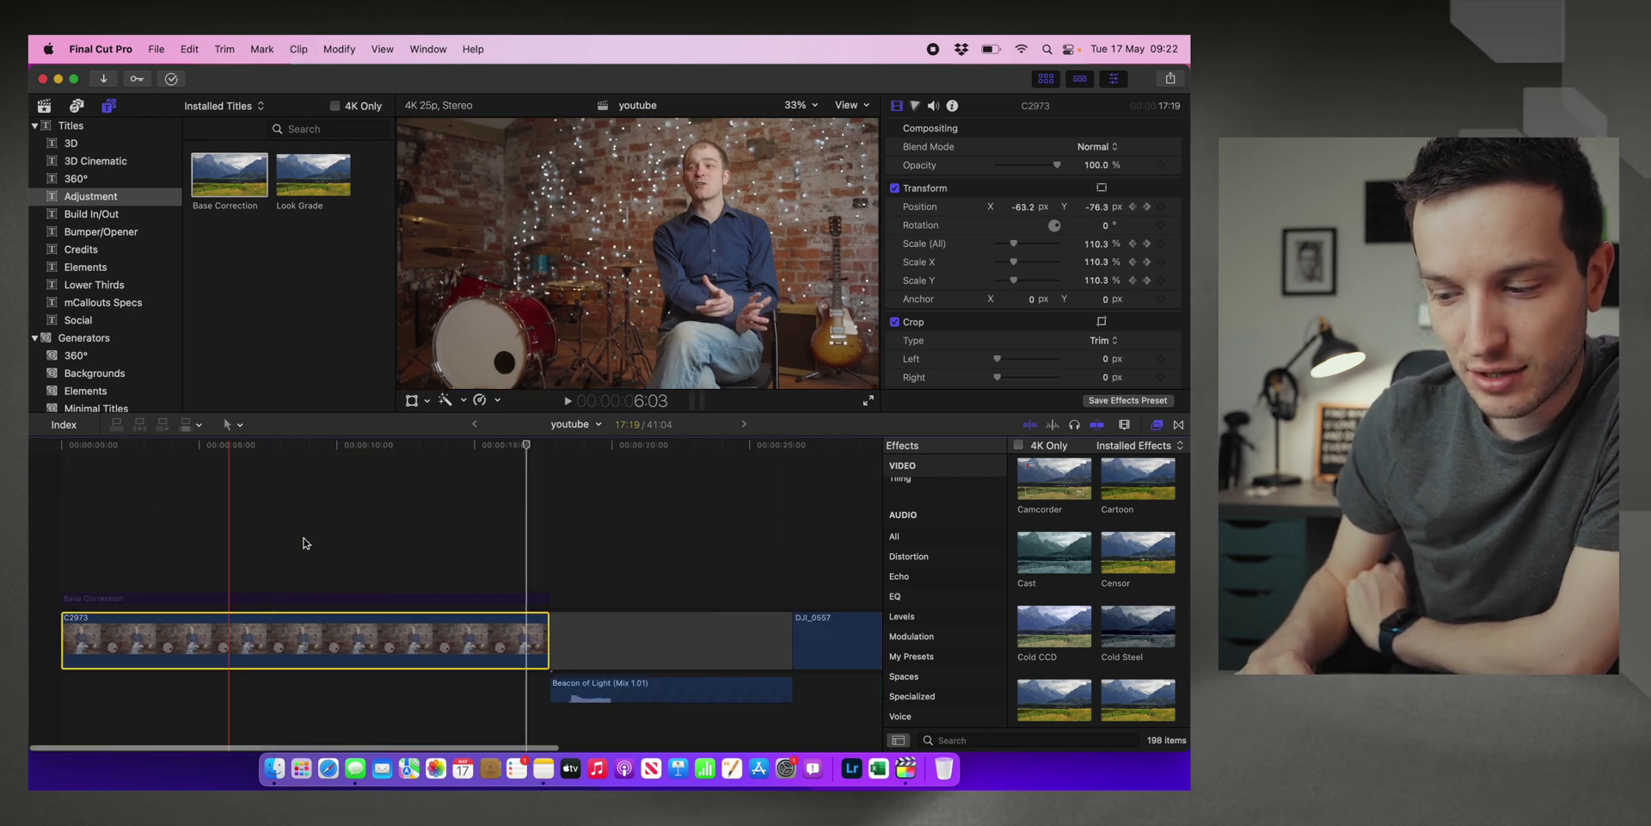
{"action": "key", "text": "super+minus"}
{"action": "key", "text": "super+minus"}
{"action": "key", "text": "super+minus"}
{"action": "key", "text": "super+minus"}
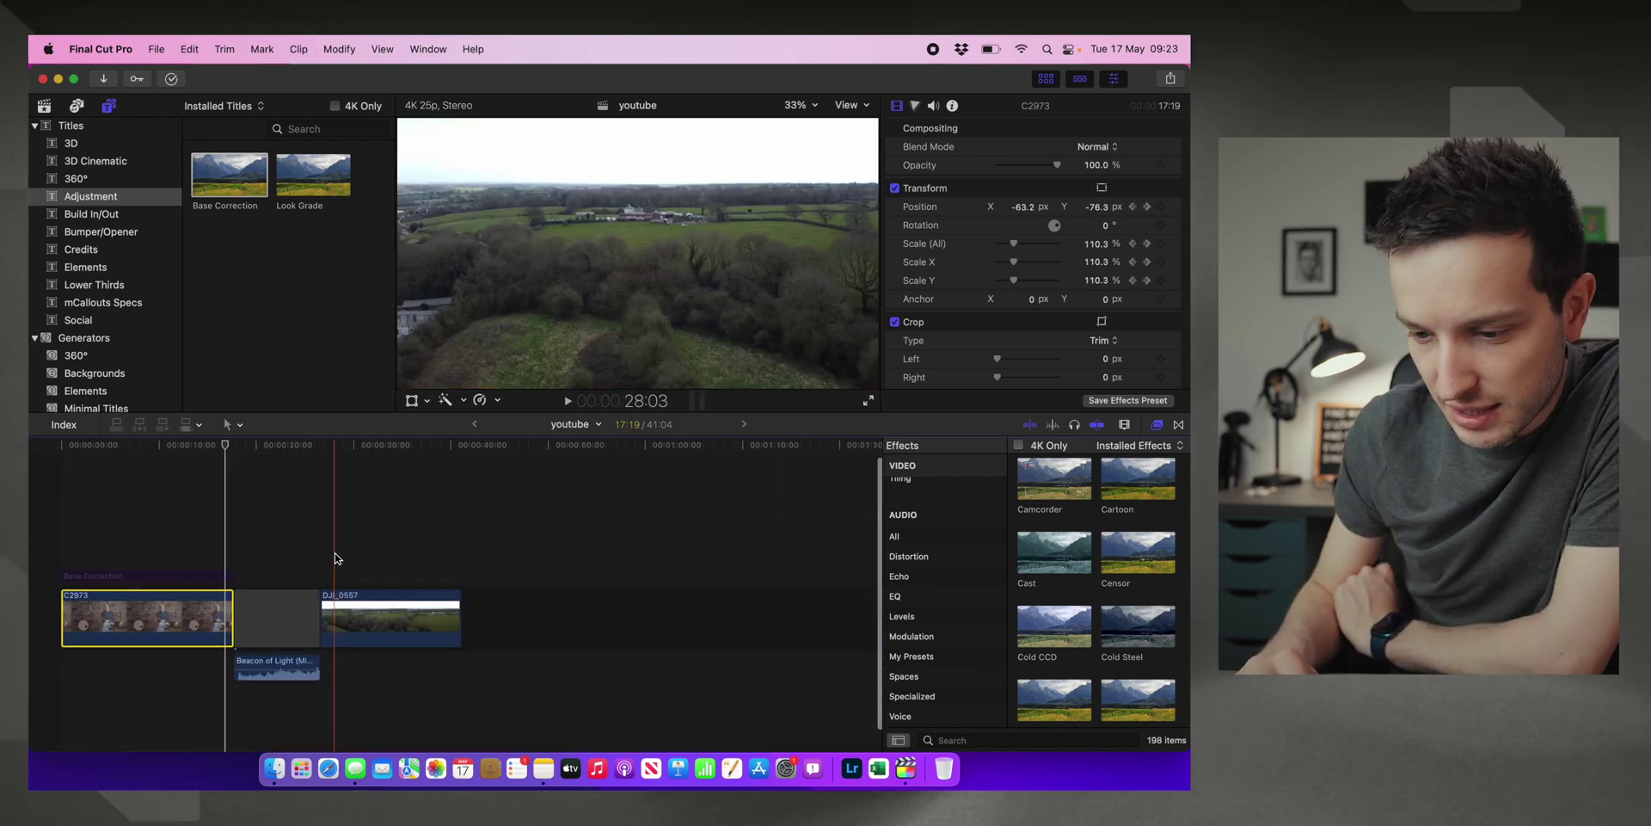
{"action": "key", "text": "super+equal"}
{"action": "key", "text": "super+equal"}
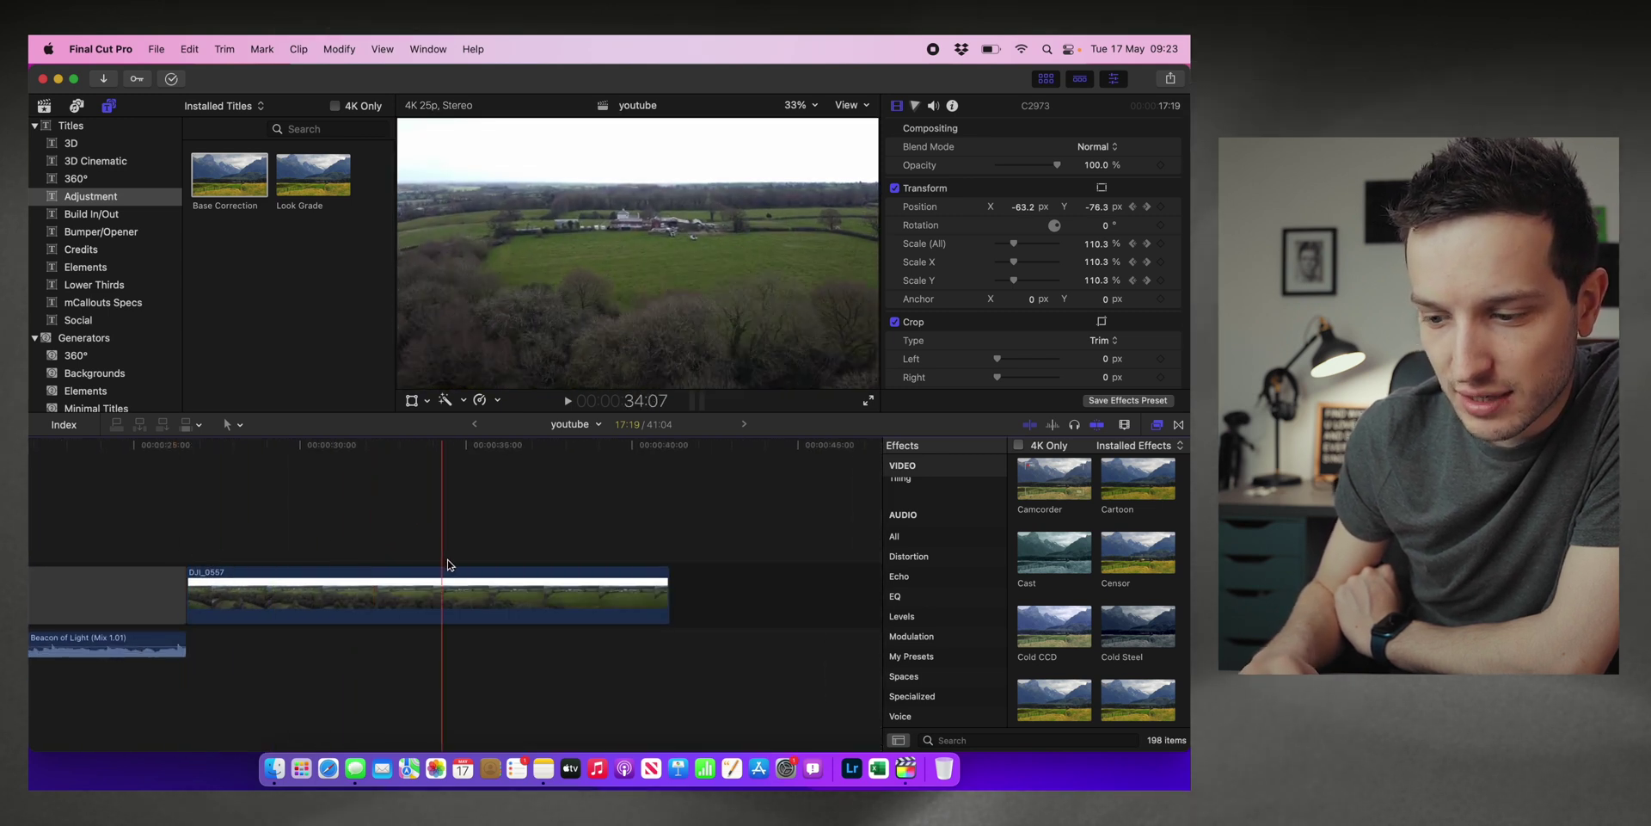
{"action": "key", "text": "space"}
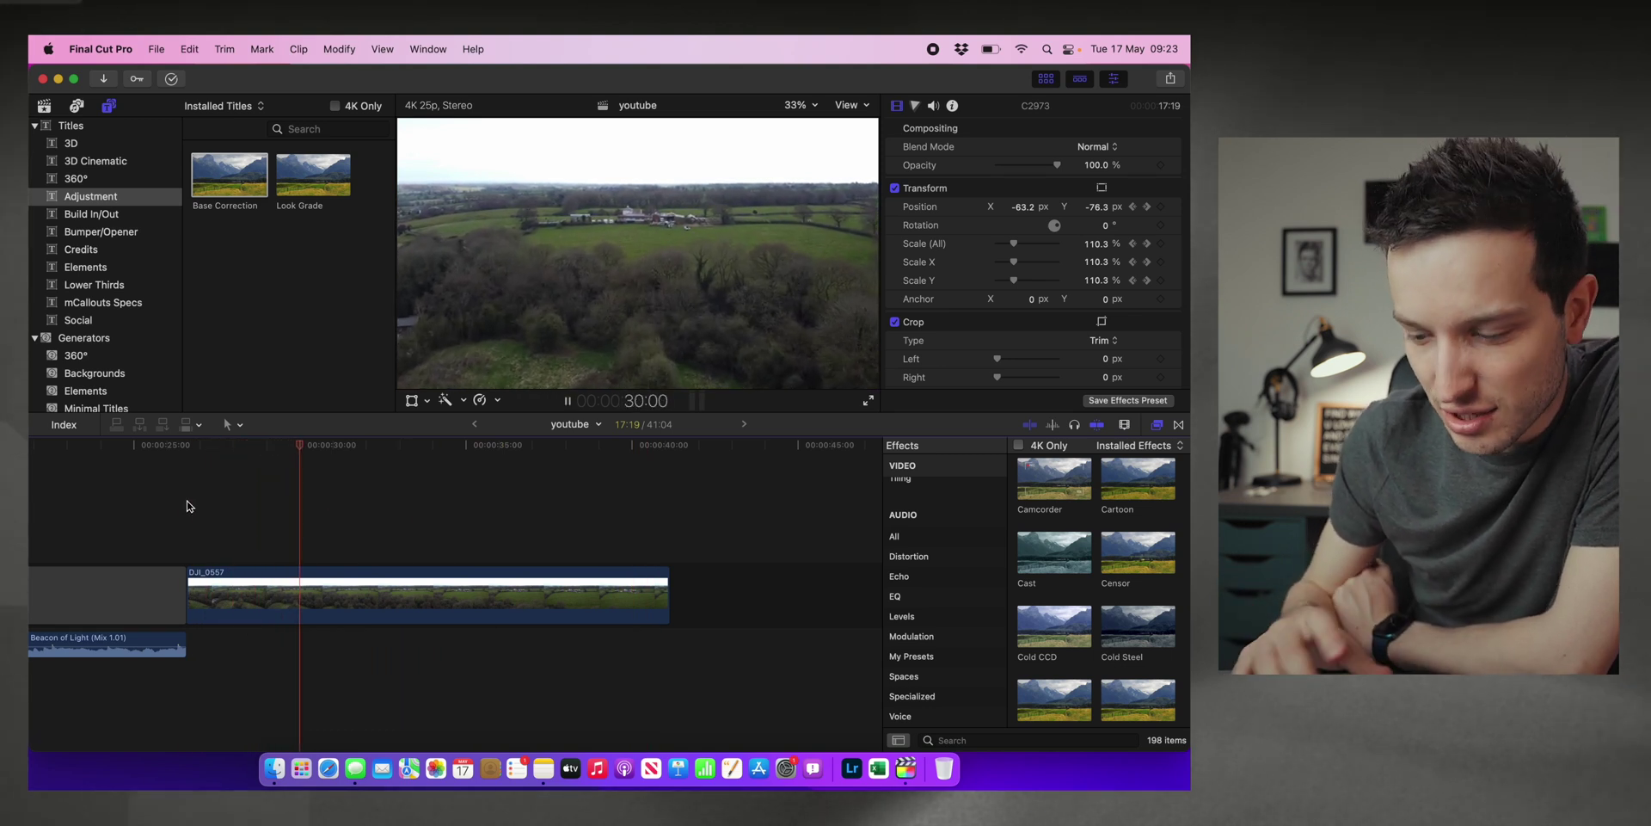
{"action": "key", "text": "space"}
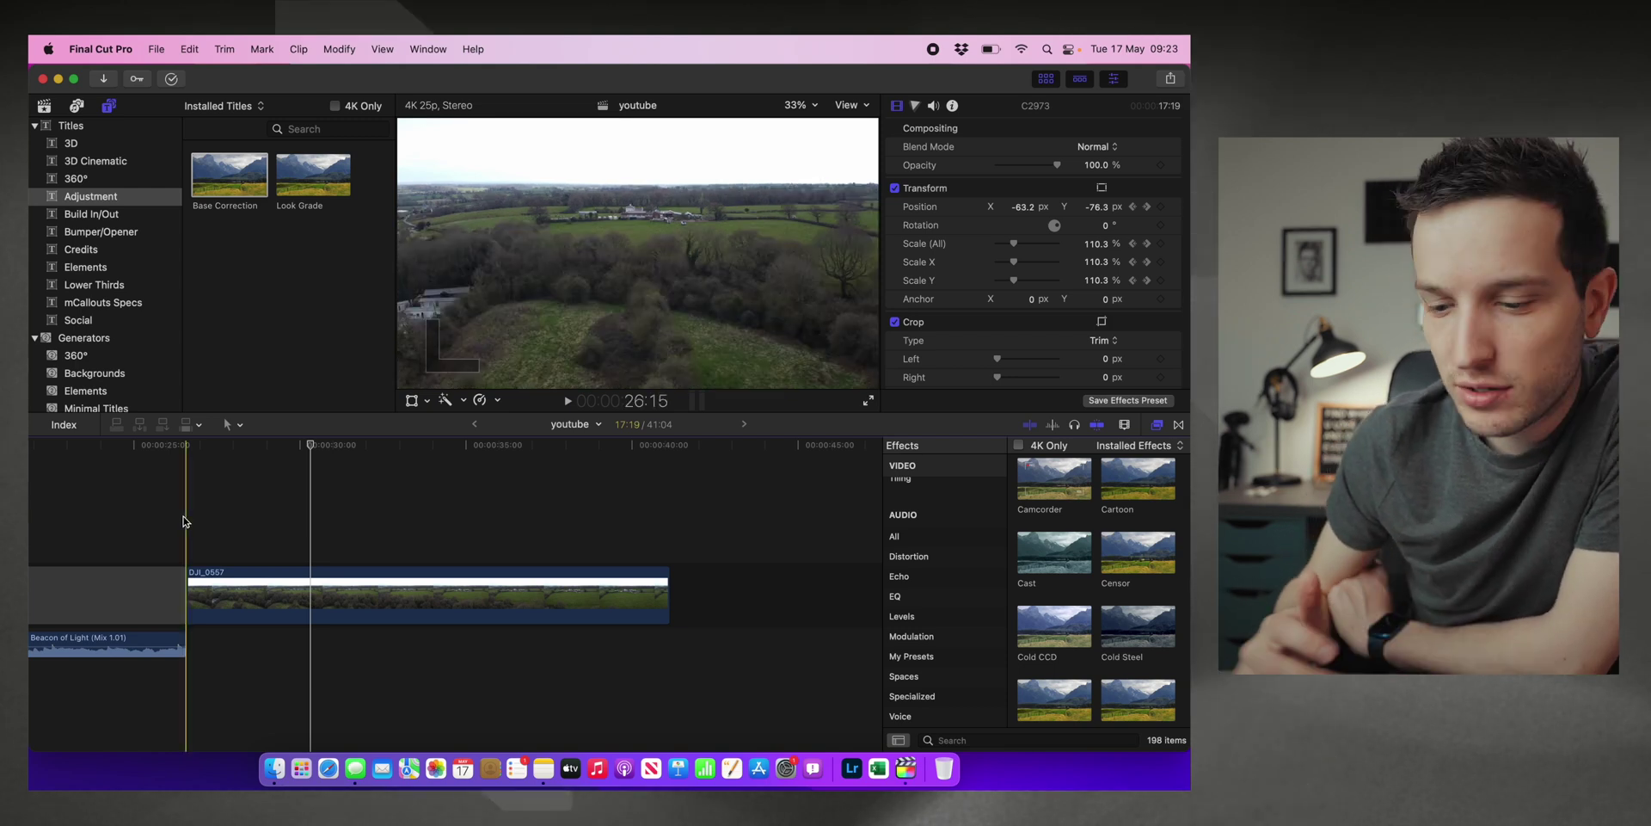
Step: Keyframe DJI_0557 at its start with a 9° rotation and 128% scale
{"action": "left_click", "coordinate": [185, 521]}
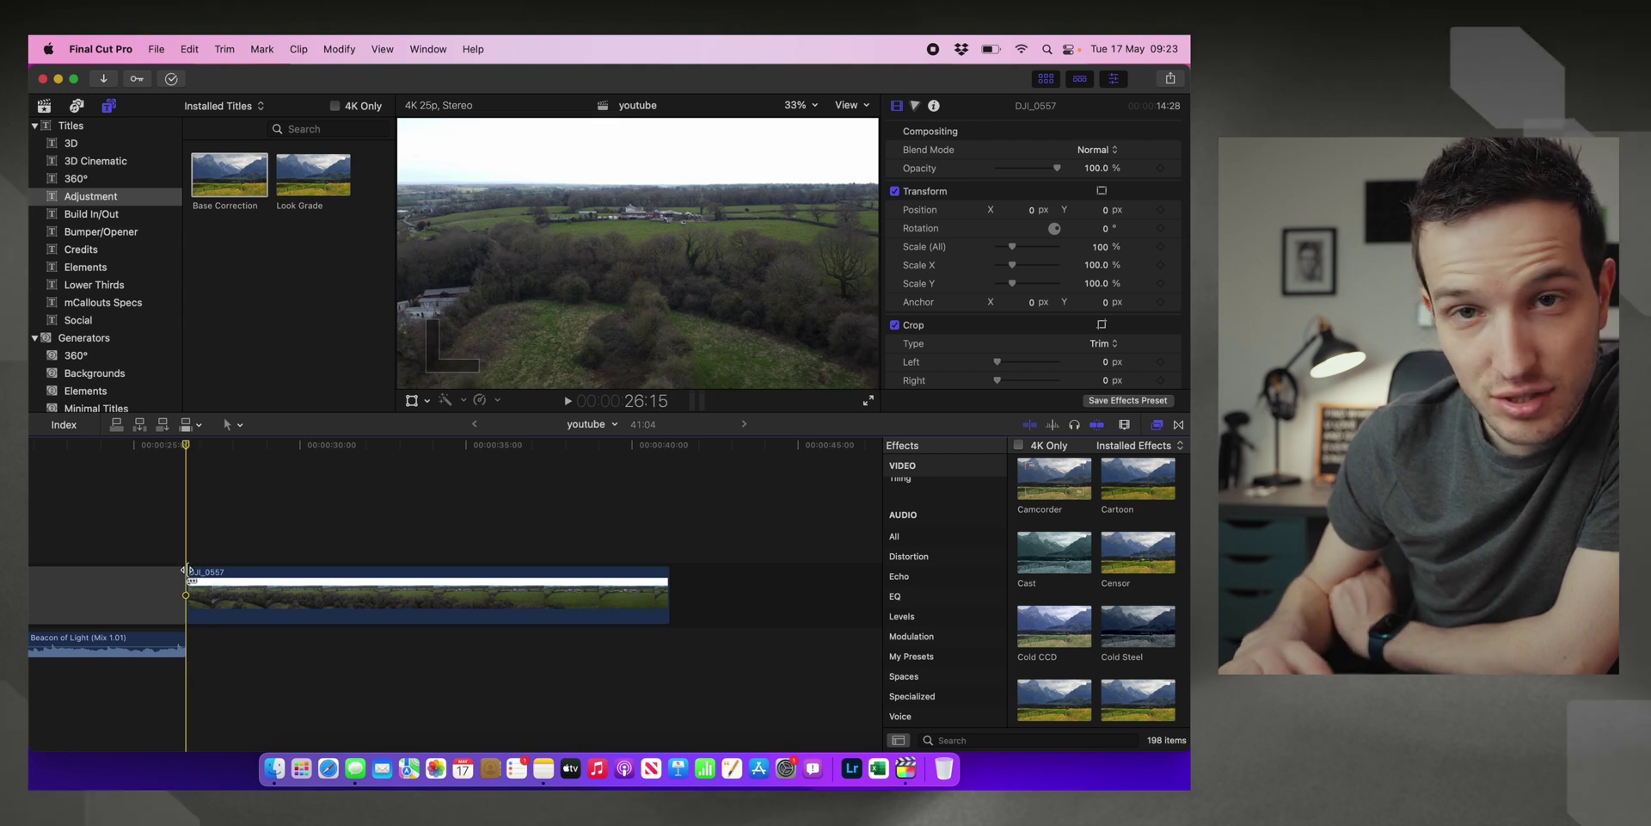
{"action": "left_click", "coordinate": [1160, 228]}
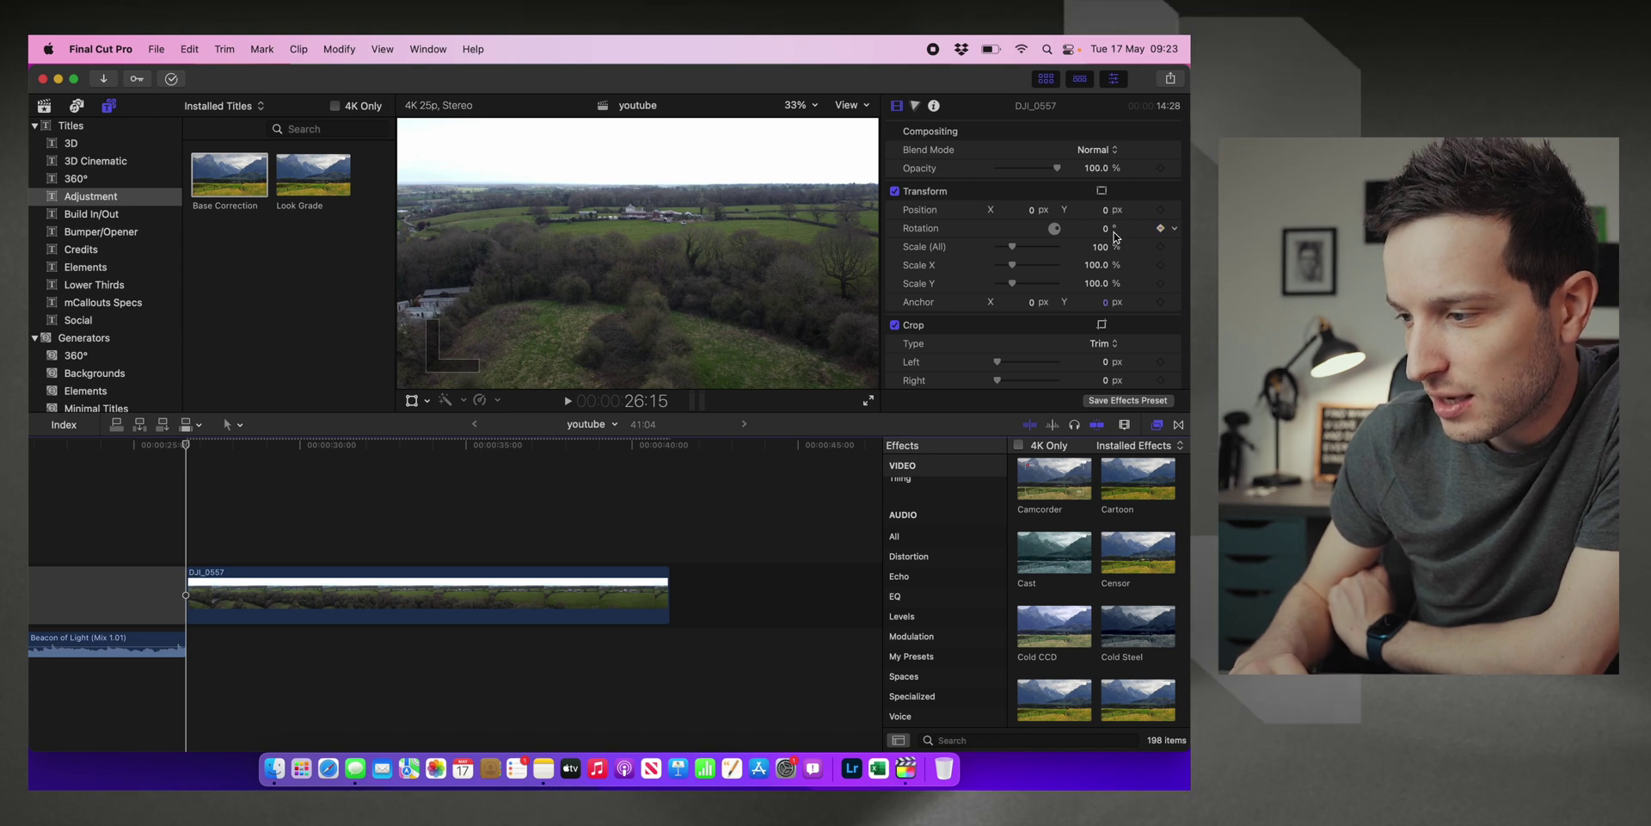
{"action": "left_click", "coordinate": [1107, 231]}
{"action": "left_click_drag", "start_coordinate": [1105, 229], "coordinate": [1118, 229]}
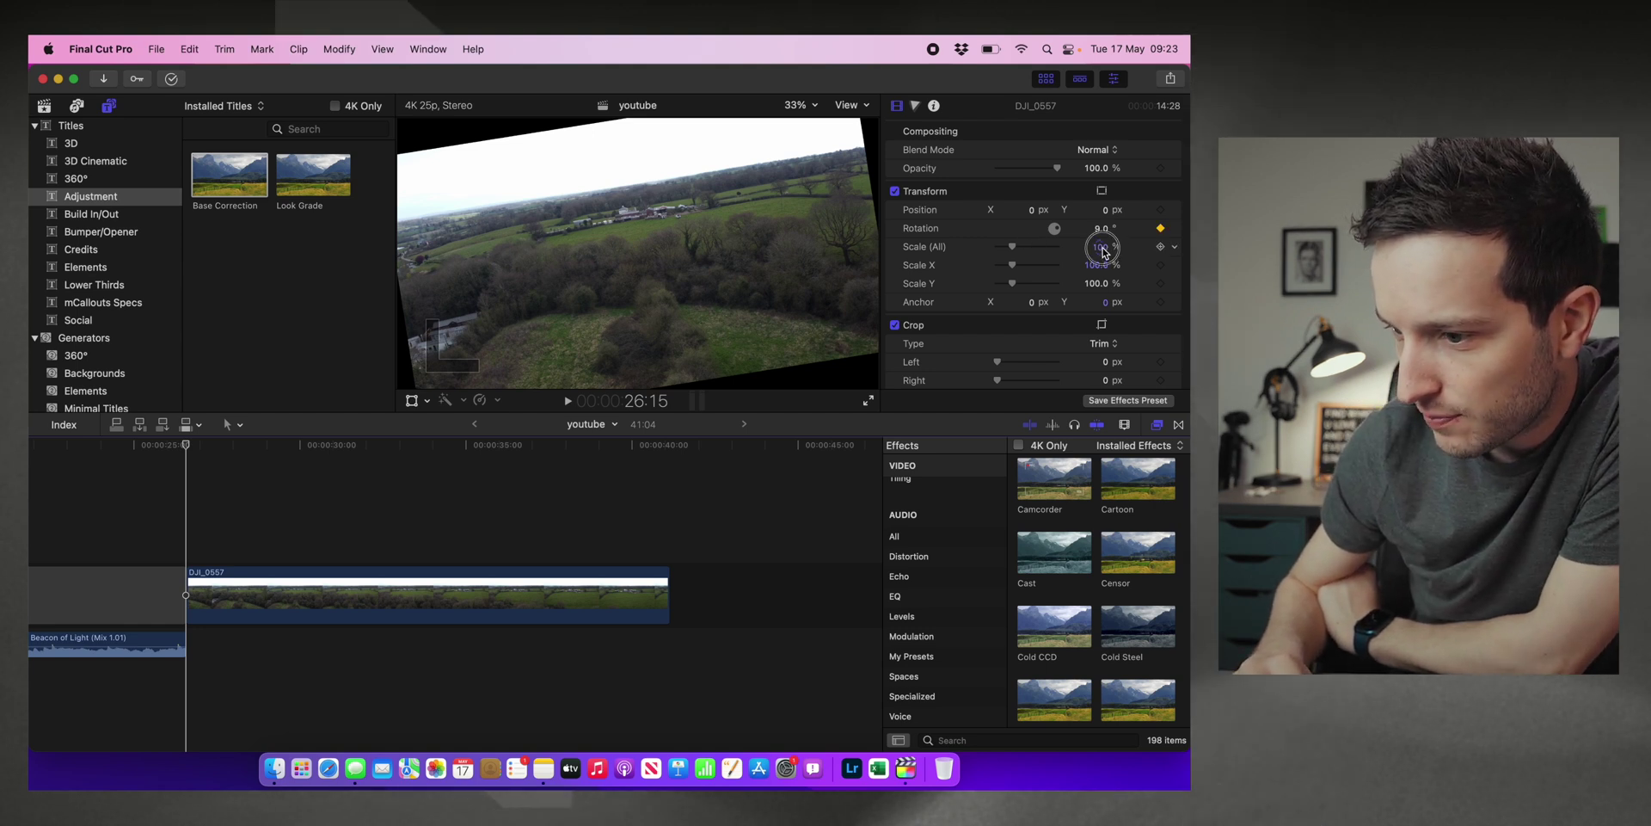
{"action": "left_click_drag", "start_coordinate": [1104, 250], "coordinate": [1122, 235]}
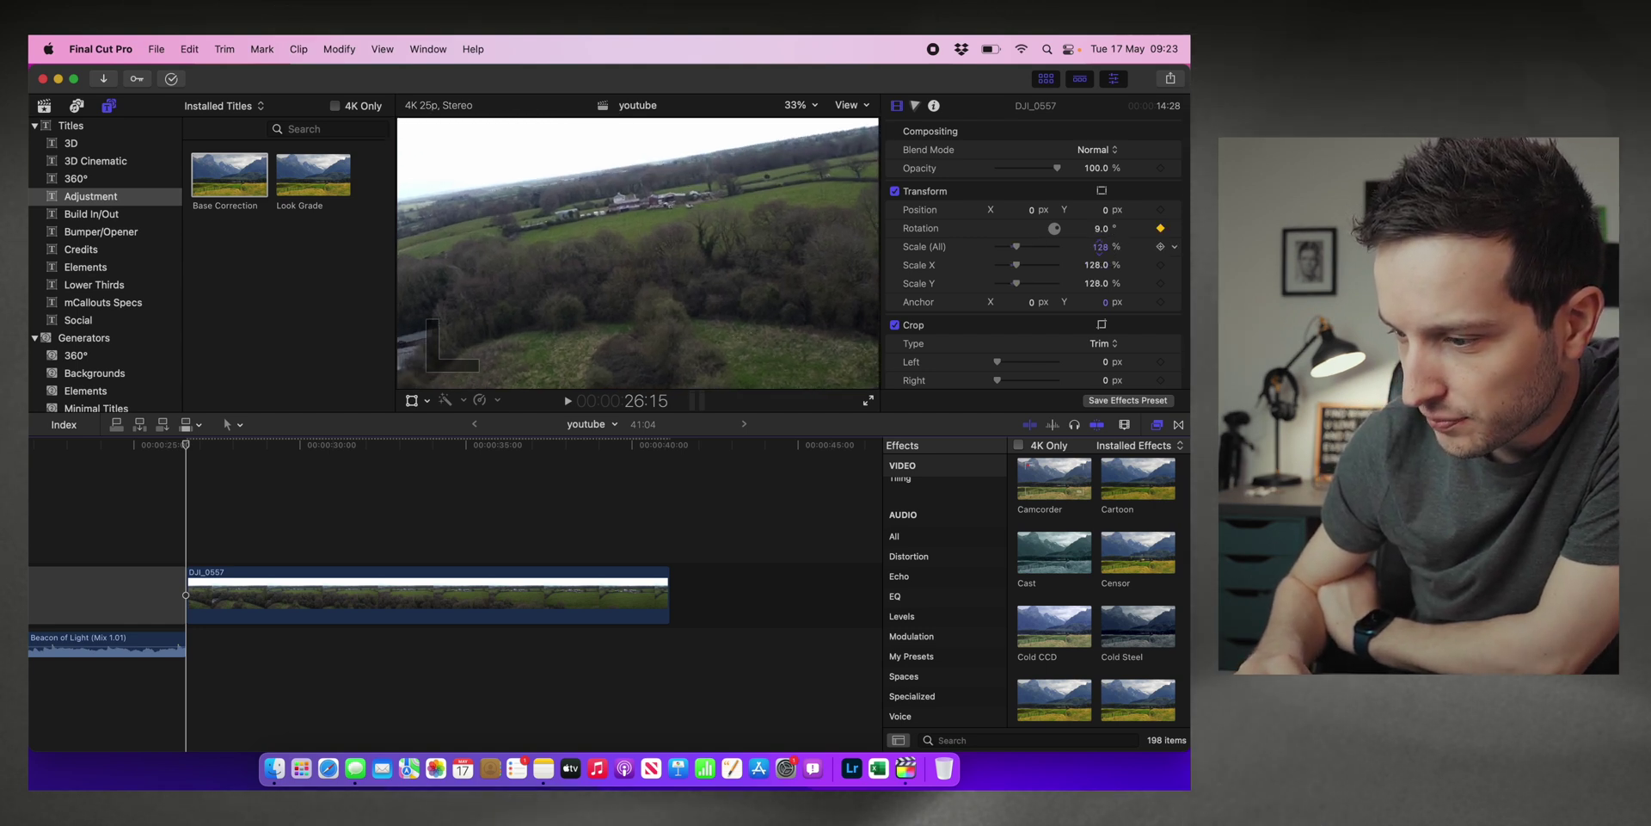
{"action": "left_click", "coordinate": [1160, 247]}
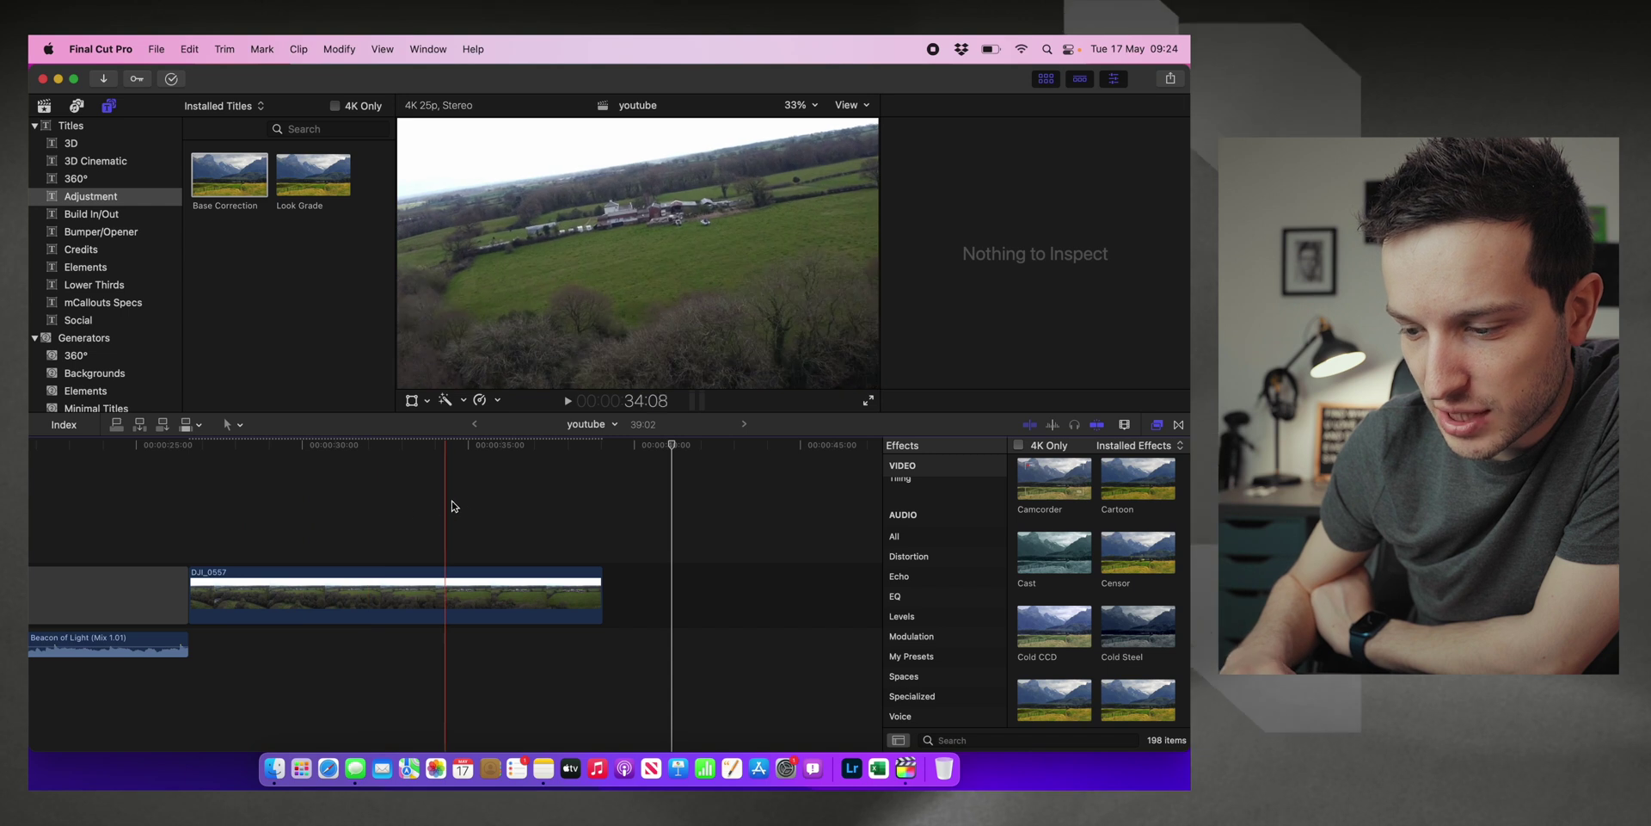
Step: At DJI_0557's end, set Rotation to 0 and Scale to 100, then play the clip back
{"action": "left_click", "coordinate": [595, 591]}
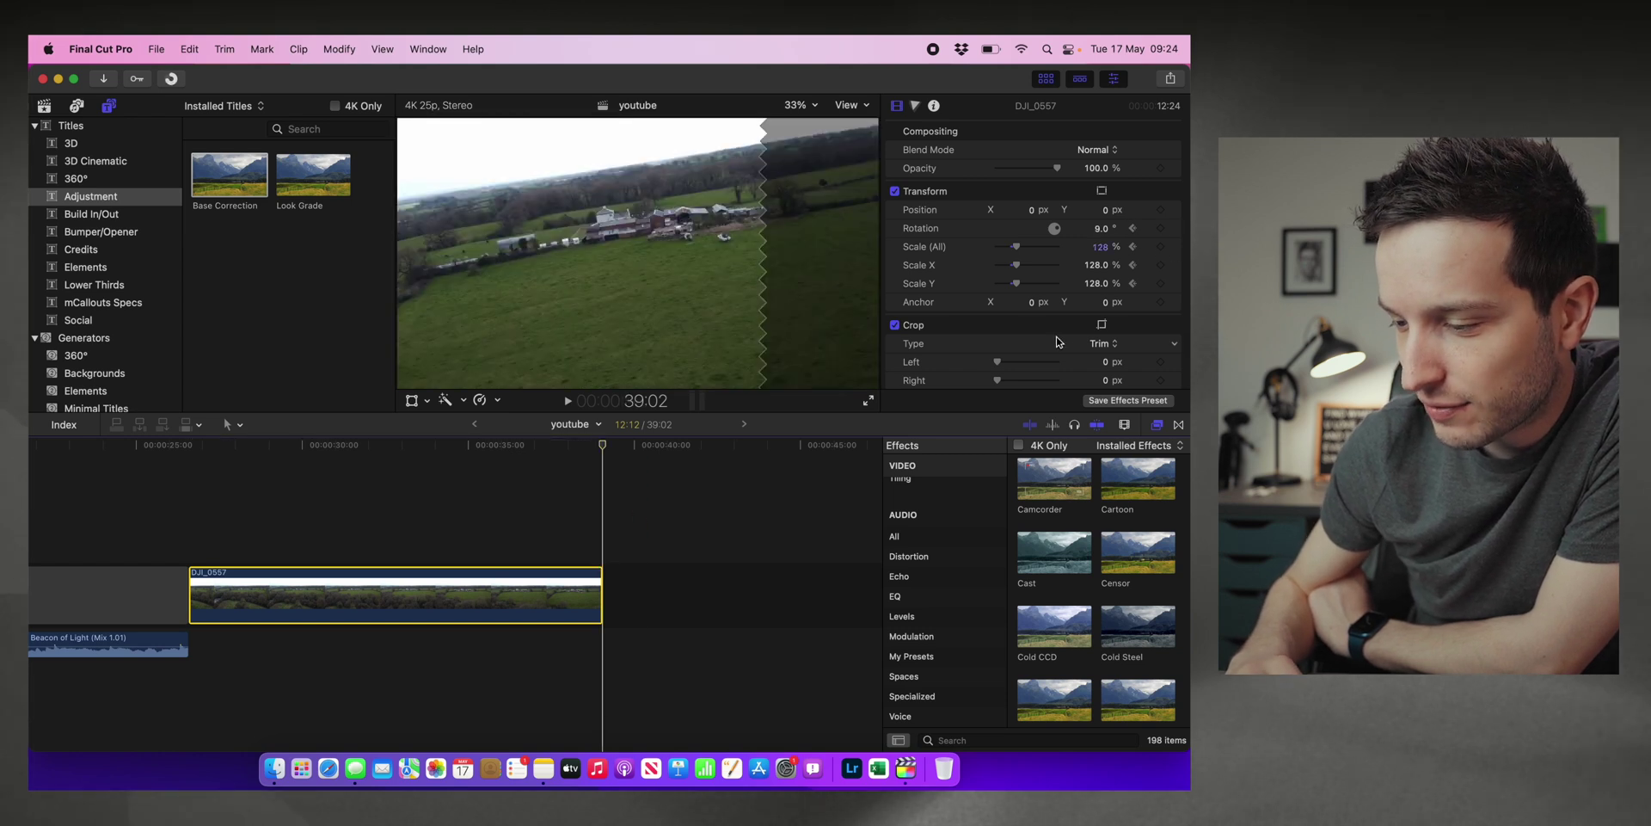
{"action": "left_click", "coordinate": [1102, 229]}
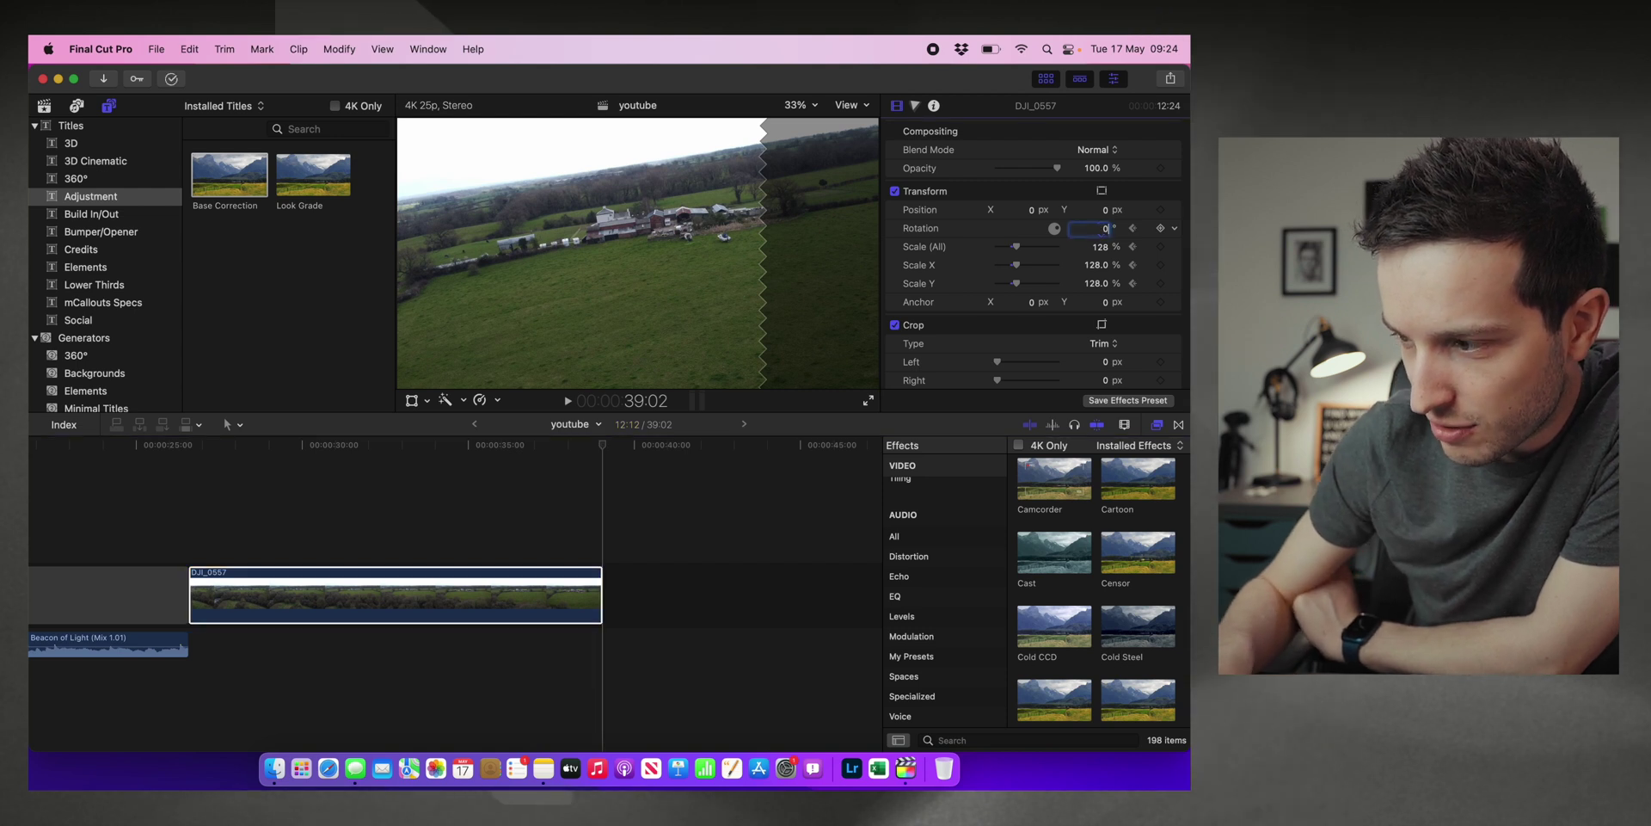
{"action": "key", "text": "Return"}
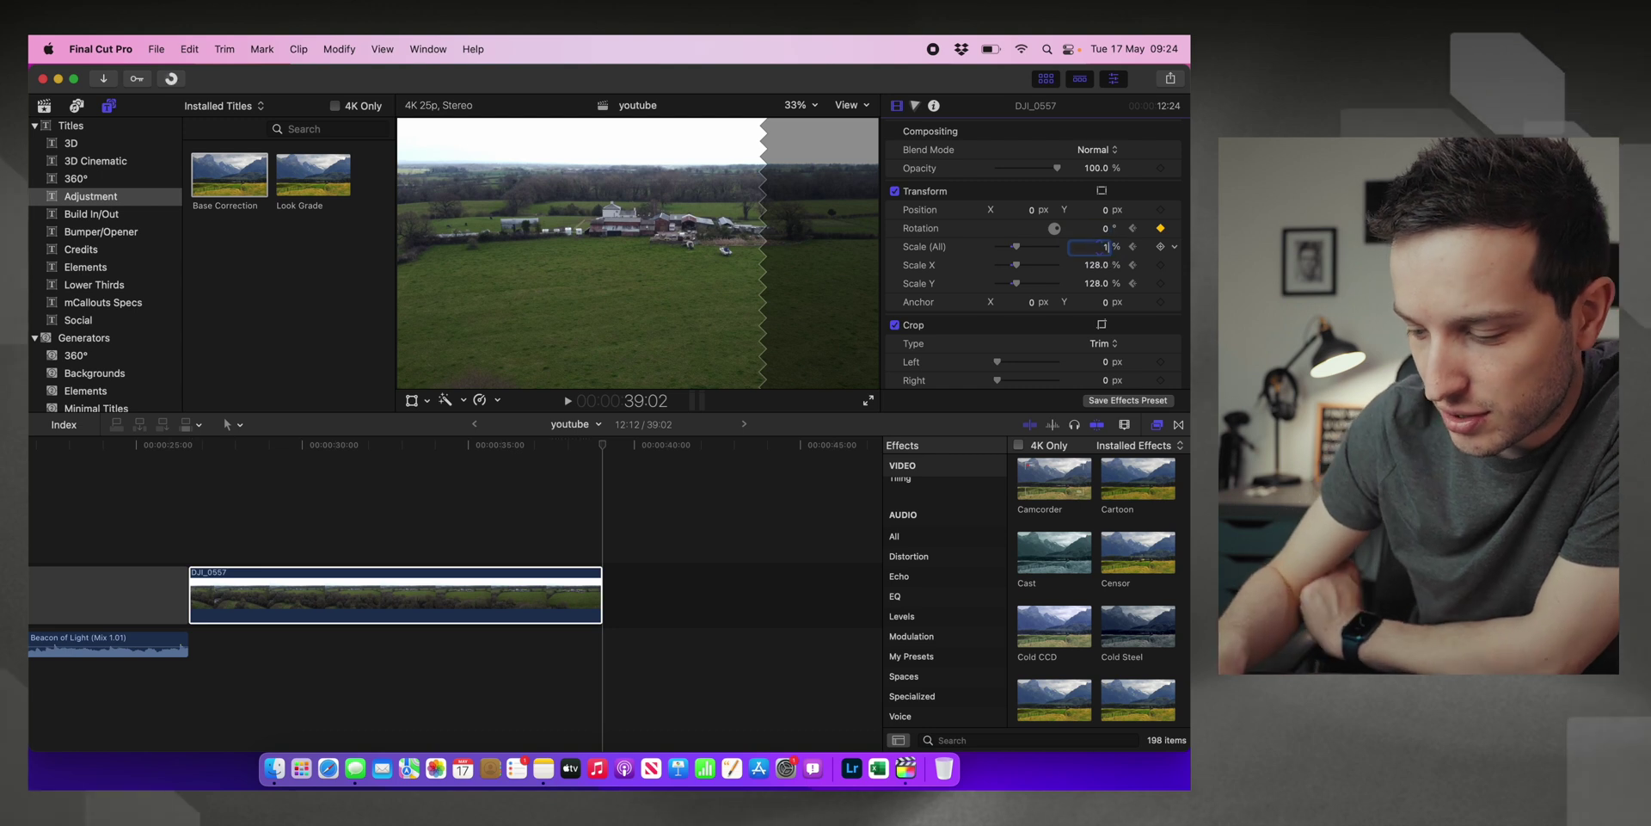
{"action": "type", "text": "100"}
{"action": "key", "text": "Return"}
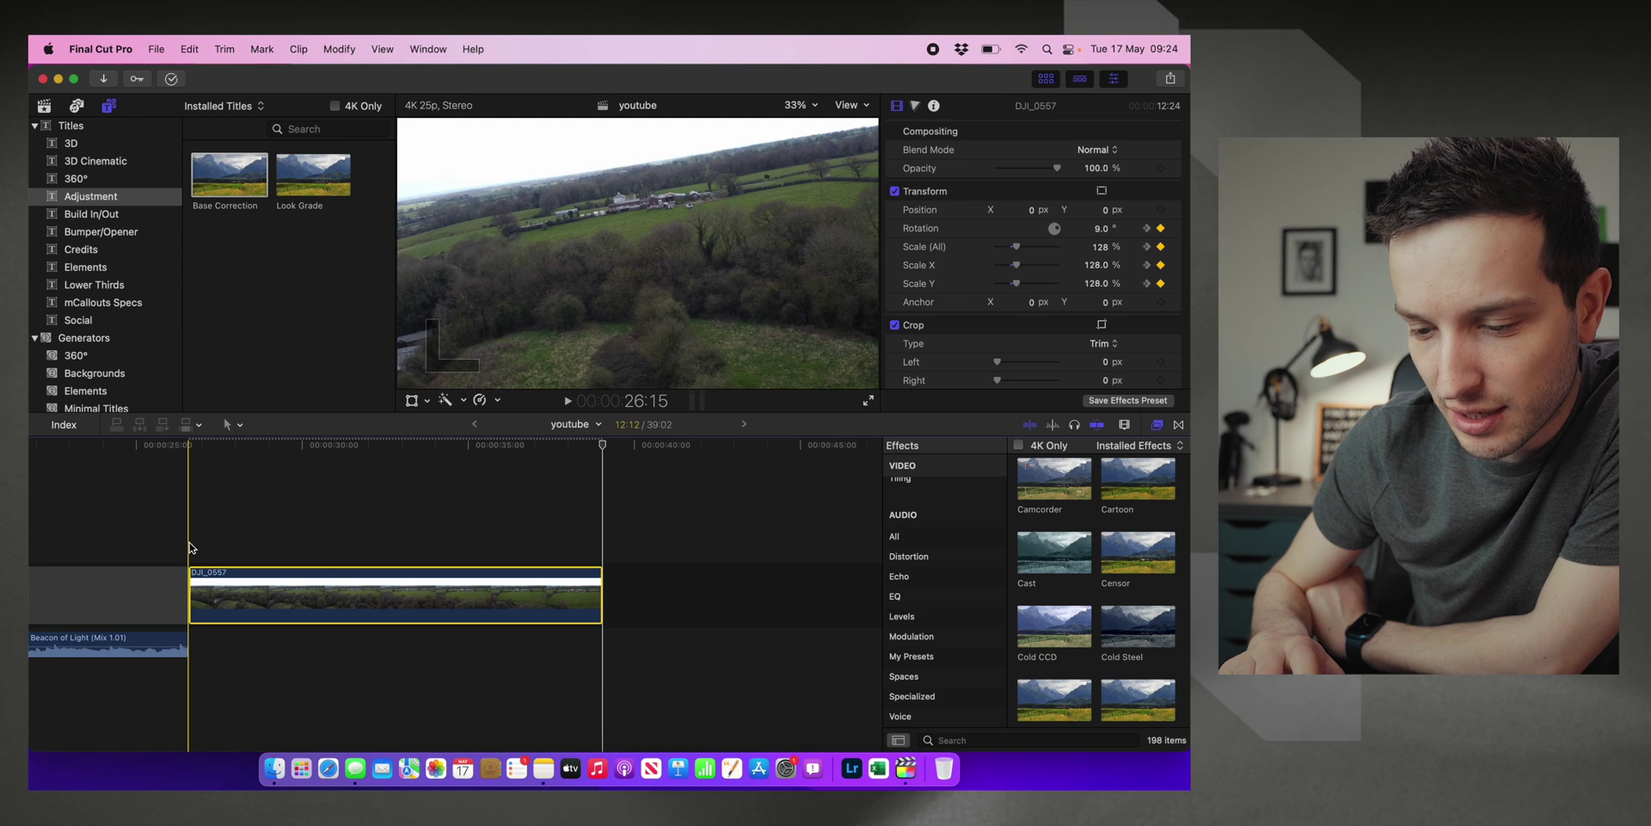
{"action": "key", "text": "space"}
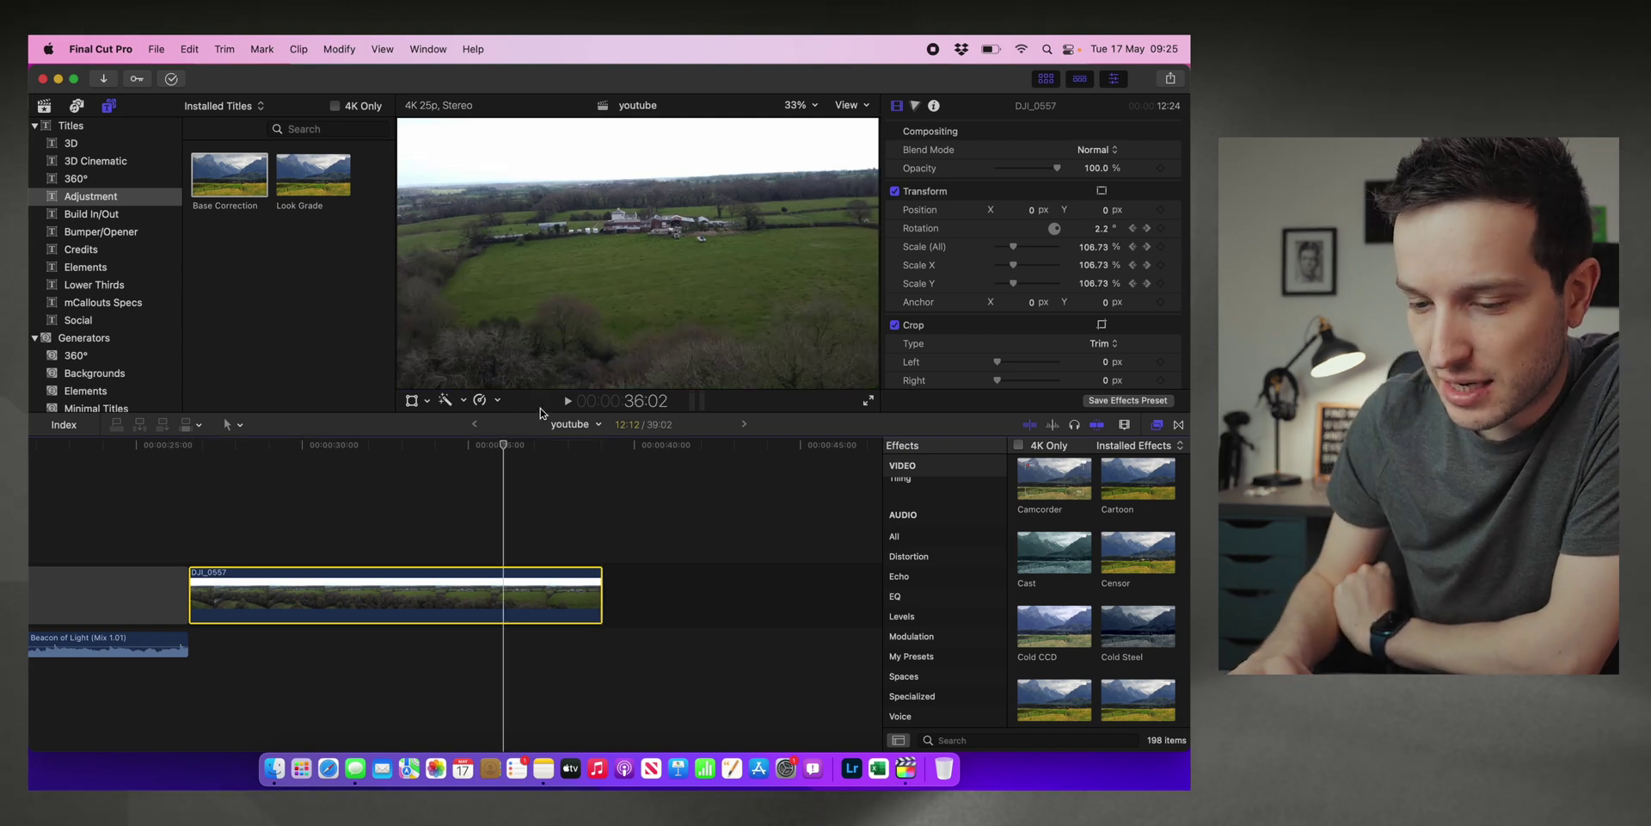
{"action": "left_click", "coordinate": [189, 543]}
{"action": "key", "text": "space"}
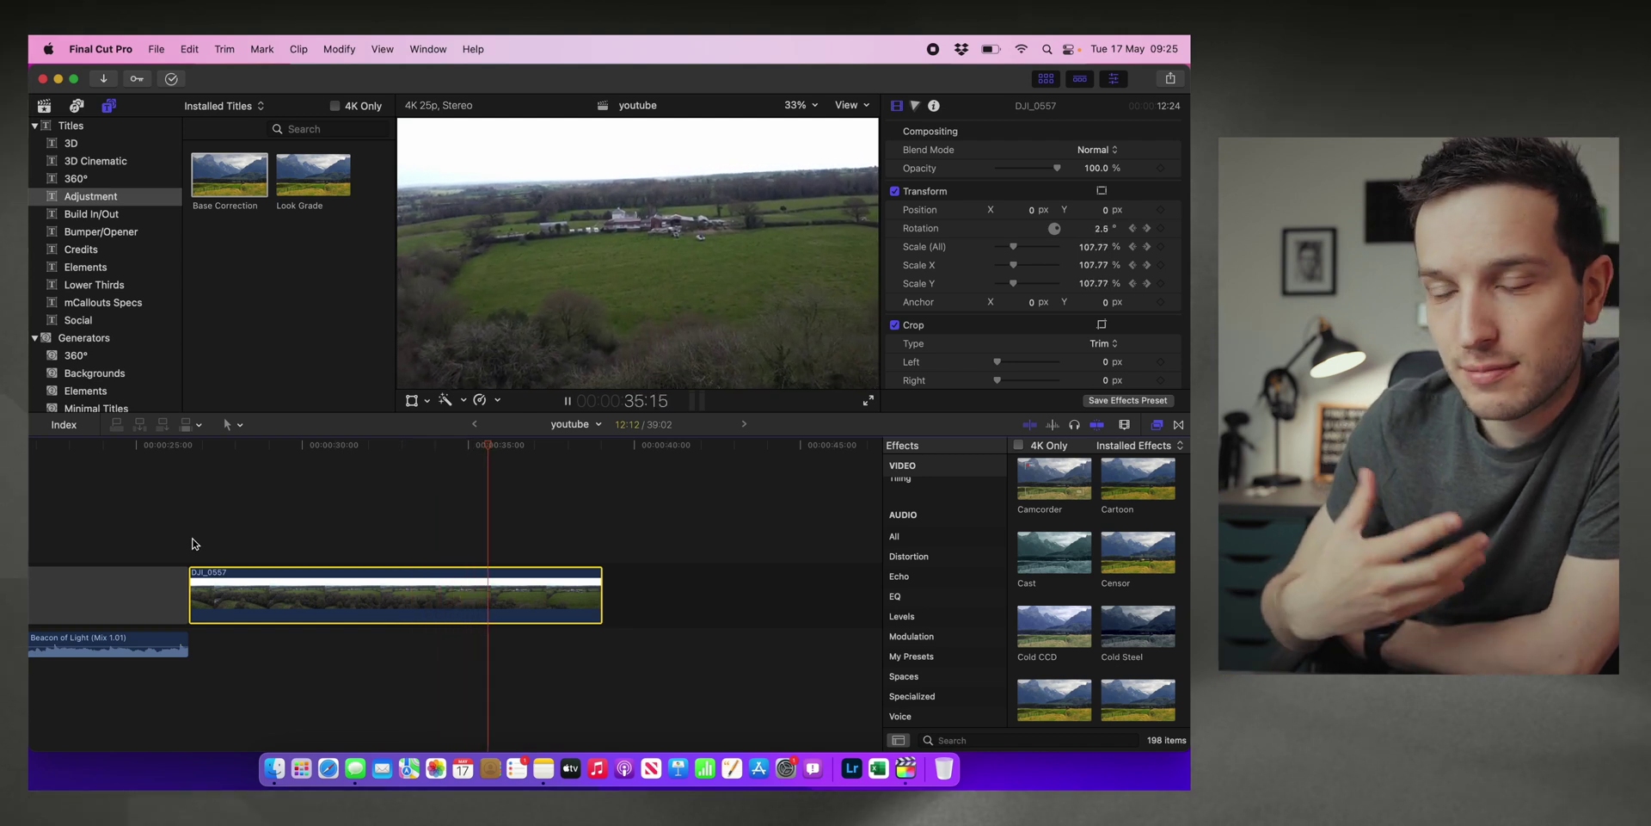
{"action": "key", "text": "space"}
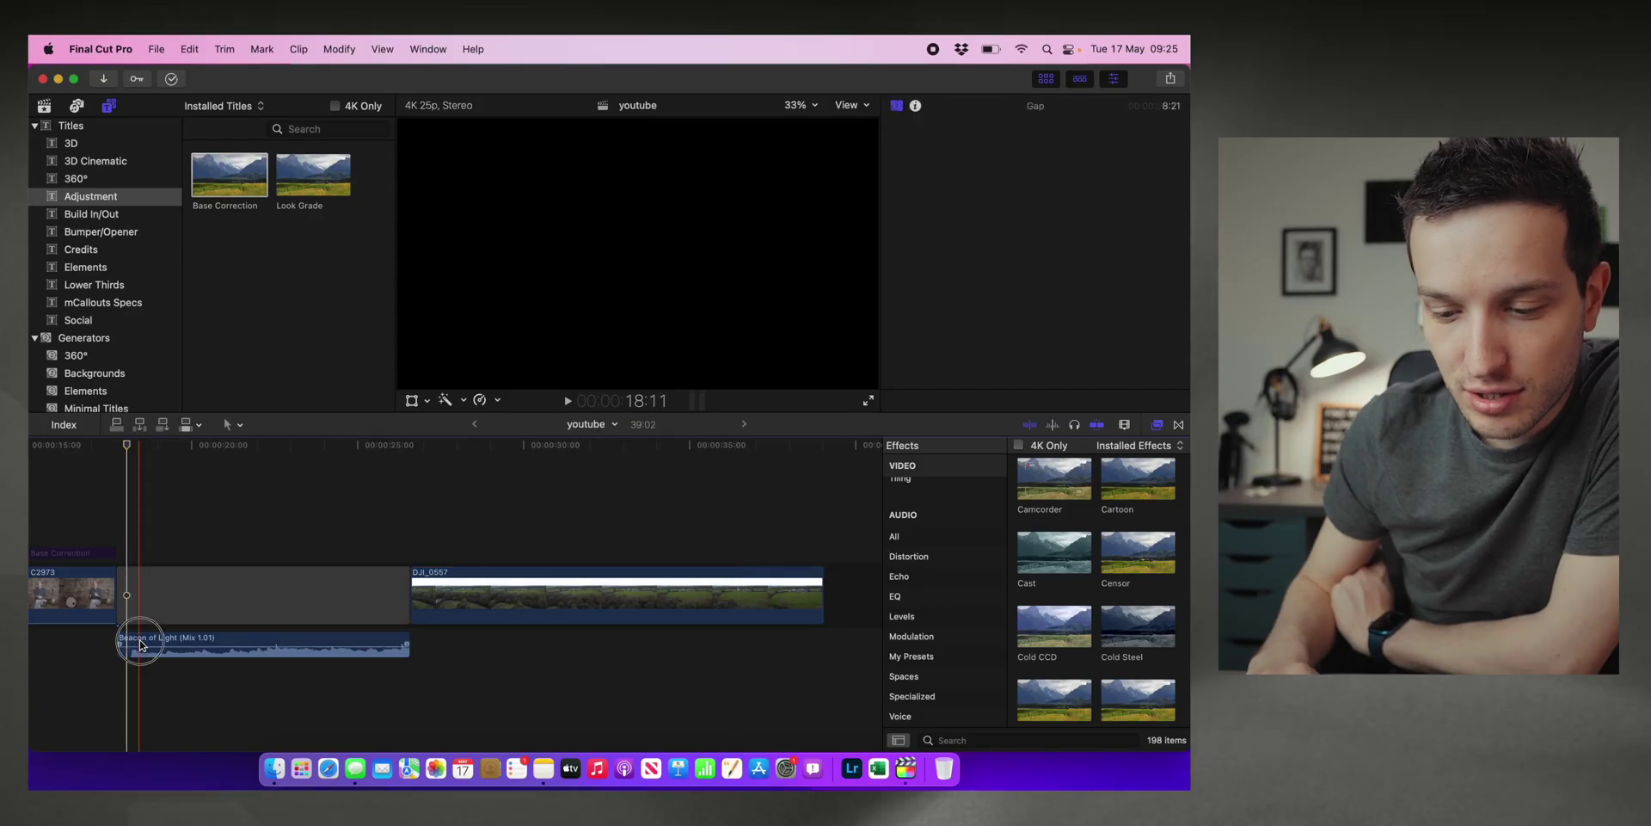
Step: Preview the Beacon of Light music, then reselect it at the drone clip's start for volume changes
{"action": "left_click", "coordinate": [140, 644]}
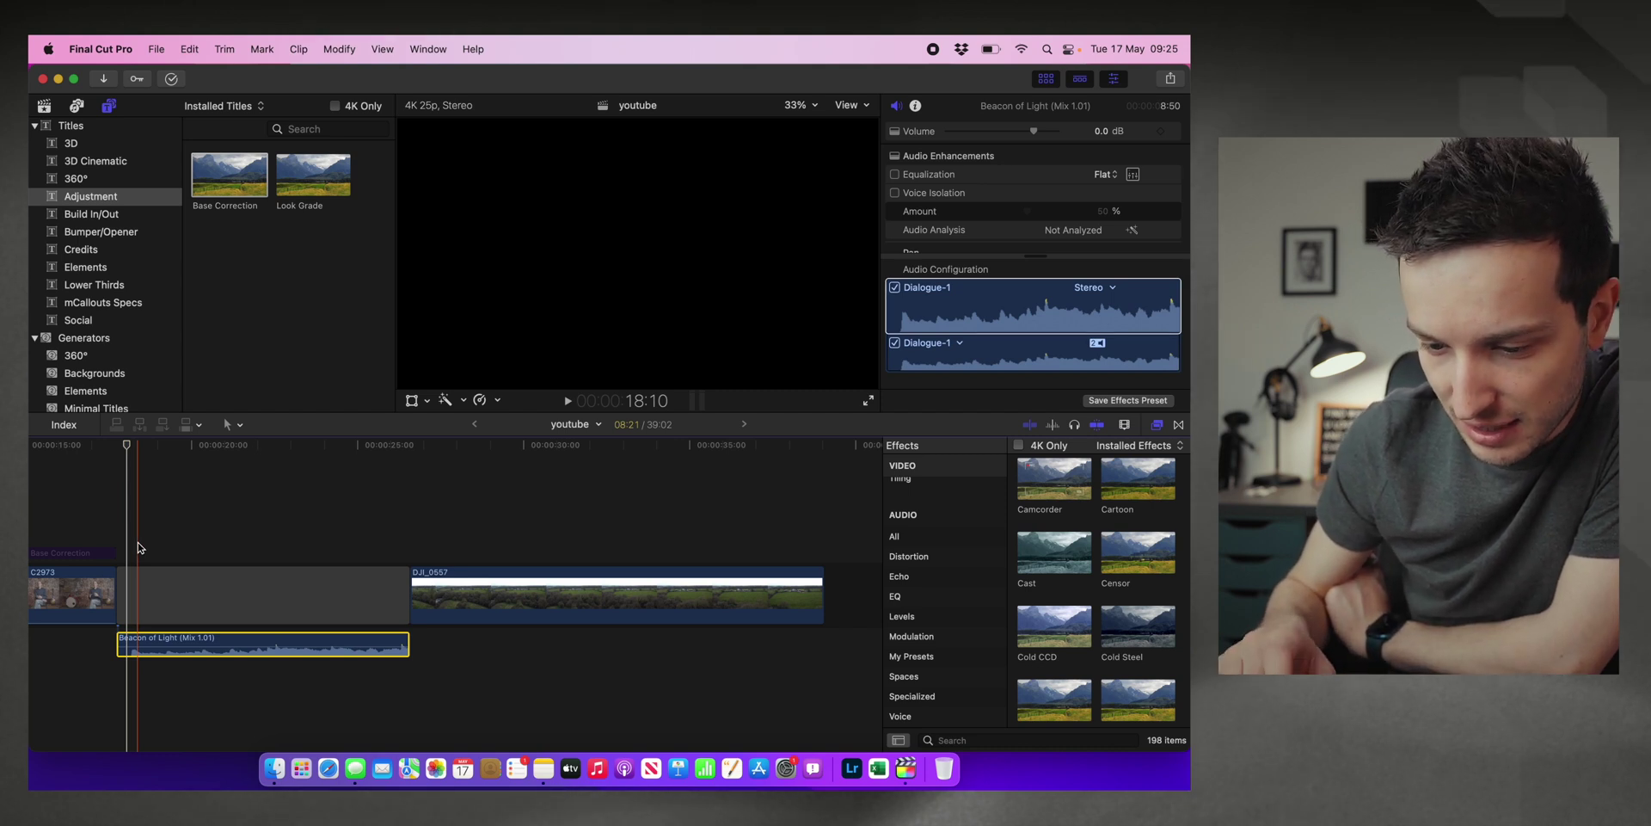
{"action": "key", "text": "space"}
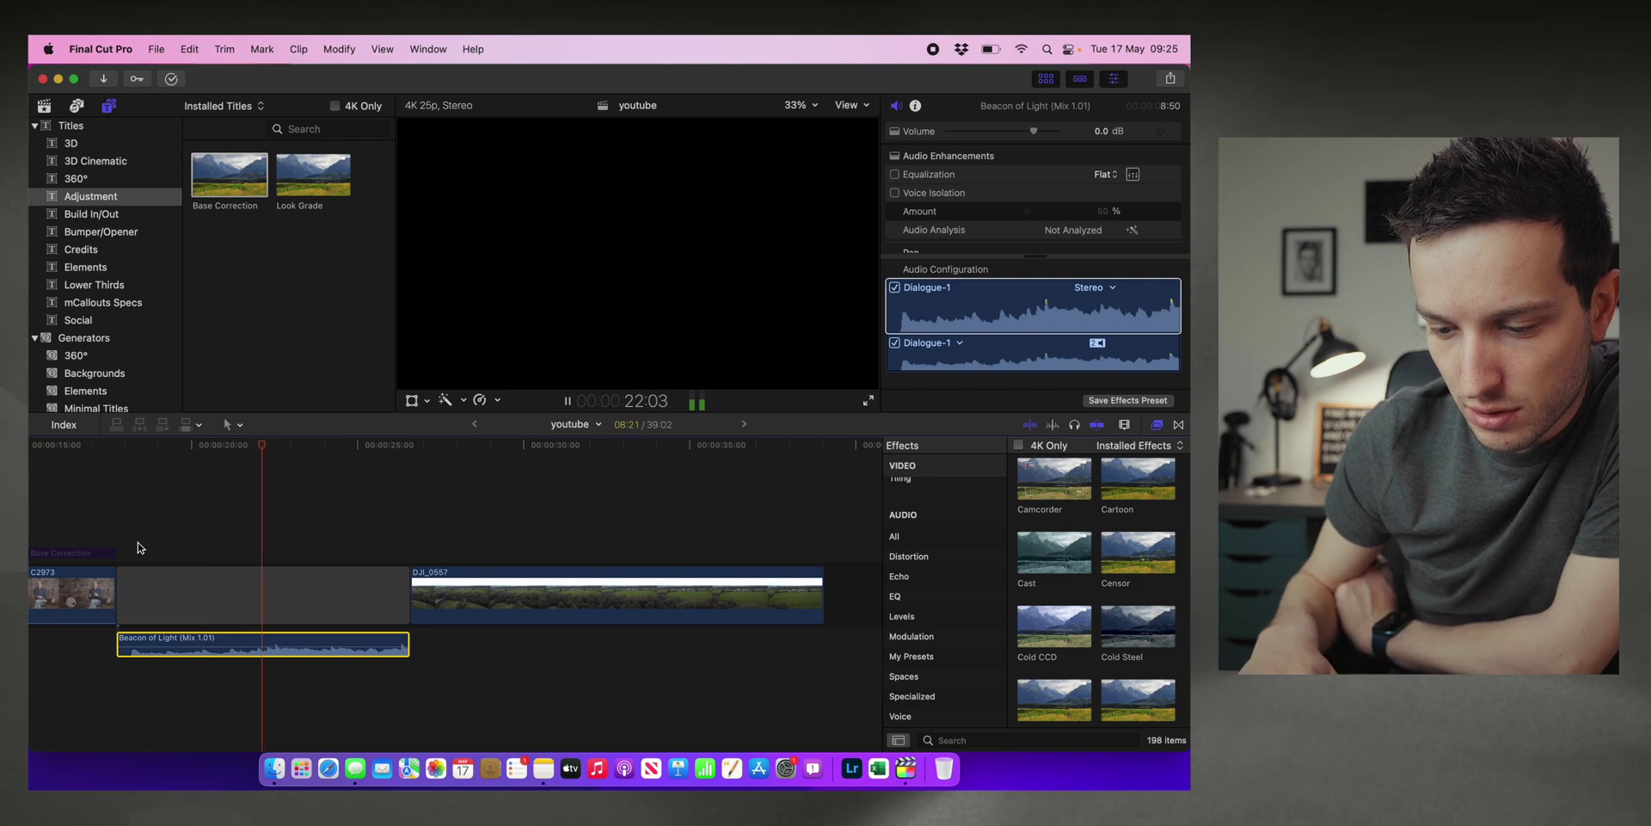
{"action": "key", "text": "space"}
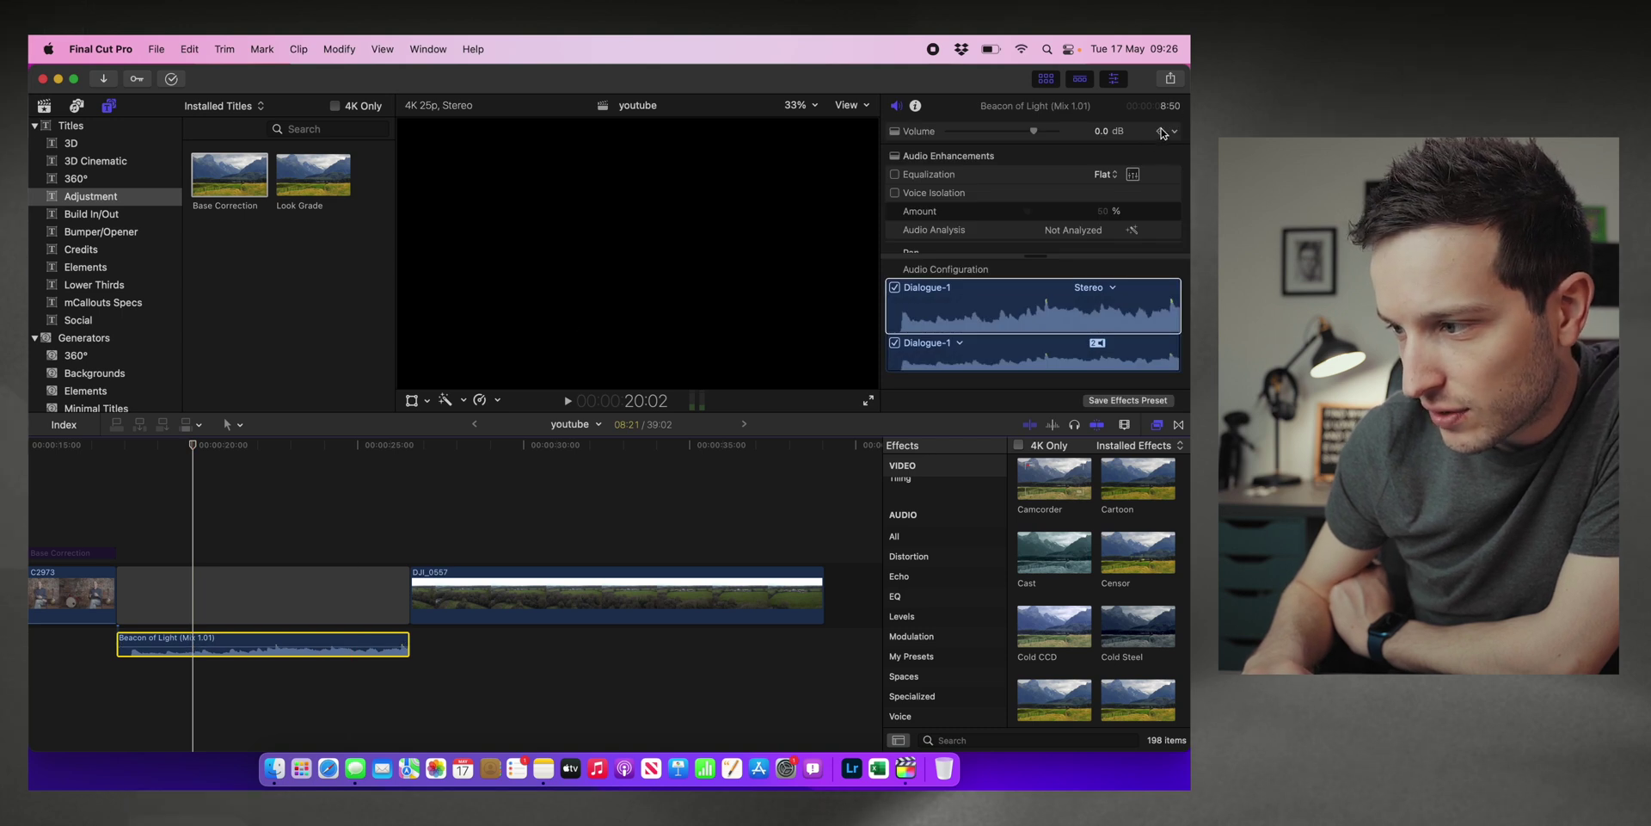
{"action": "left_click", "coordinate": [410, 516]}
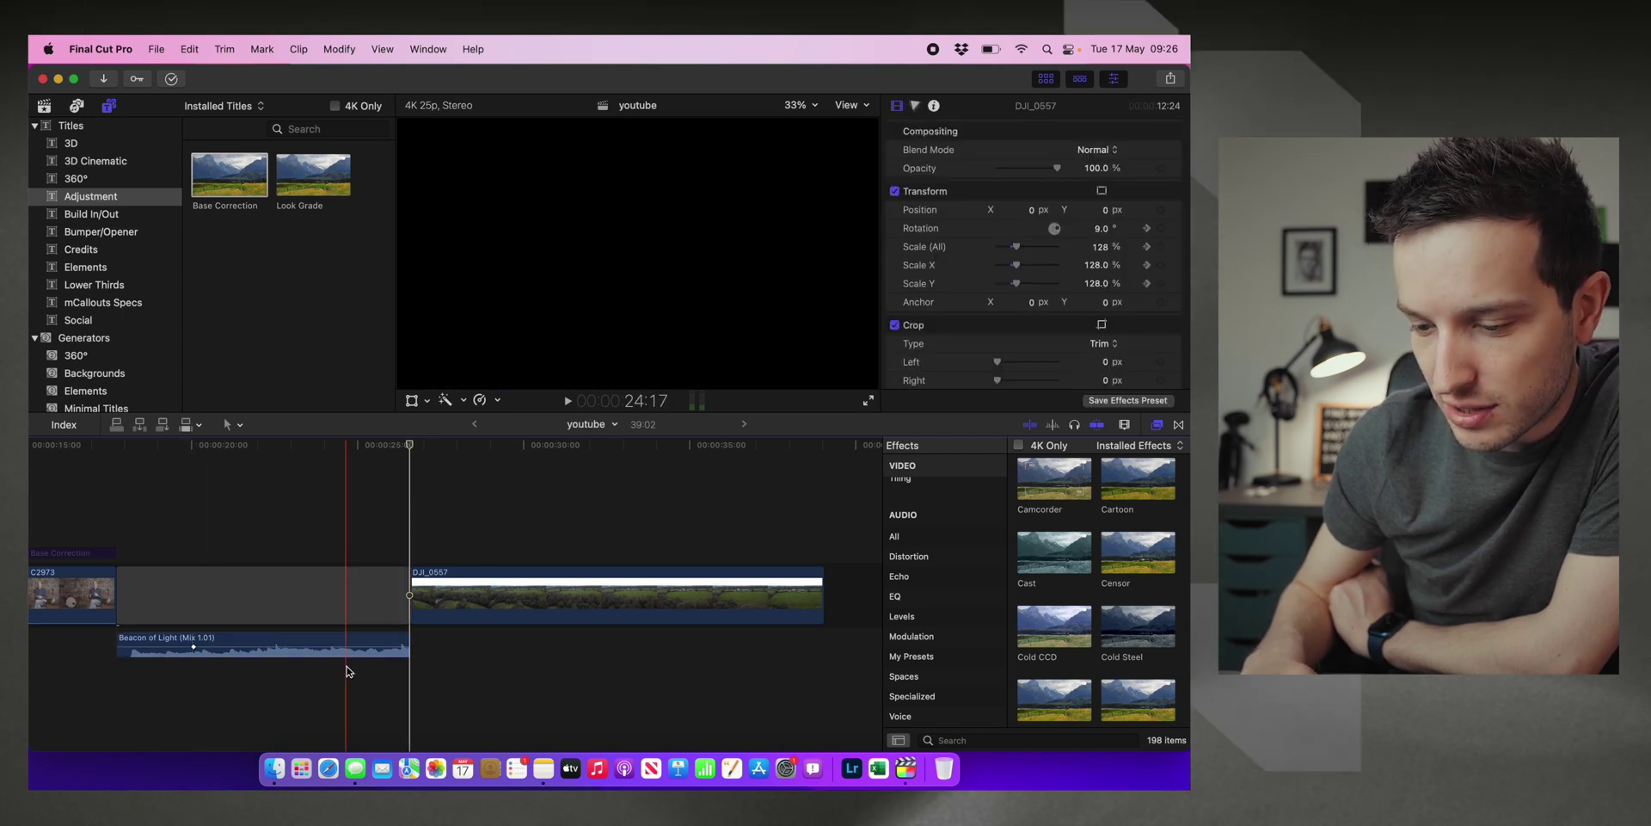
{"action": "left_click", "coordinate": [350, 645]}
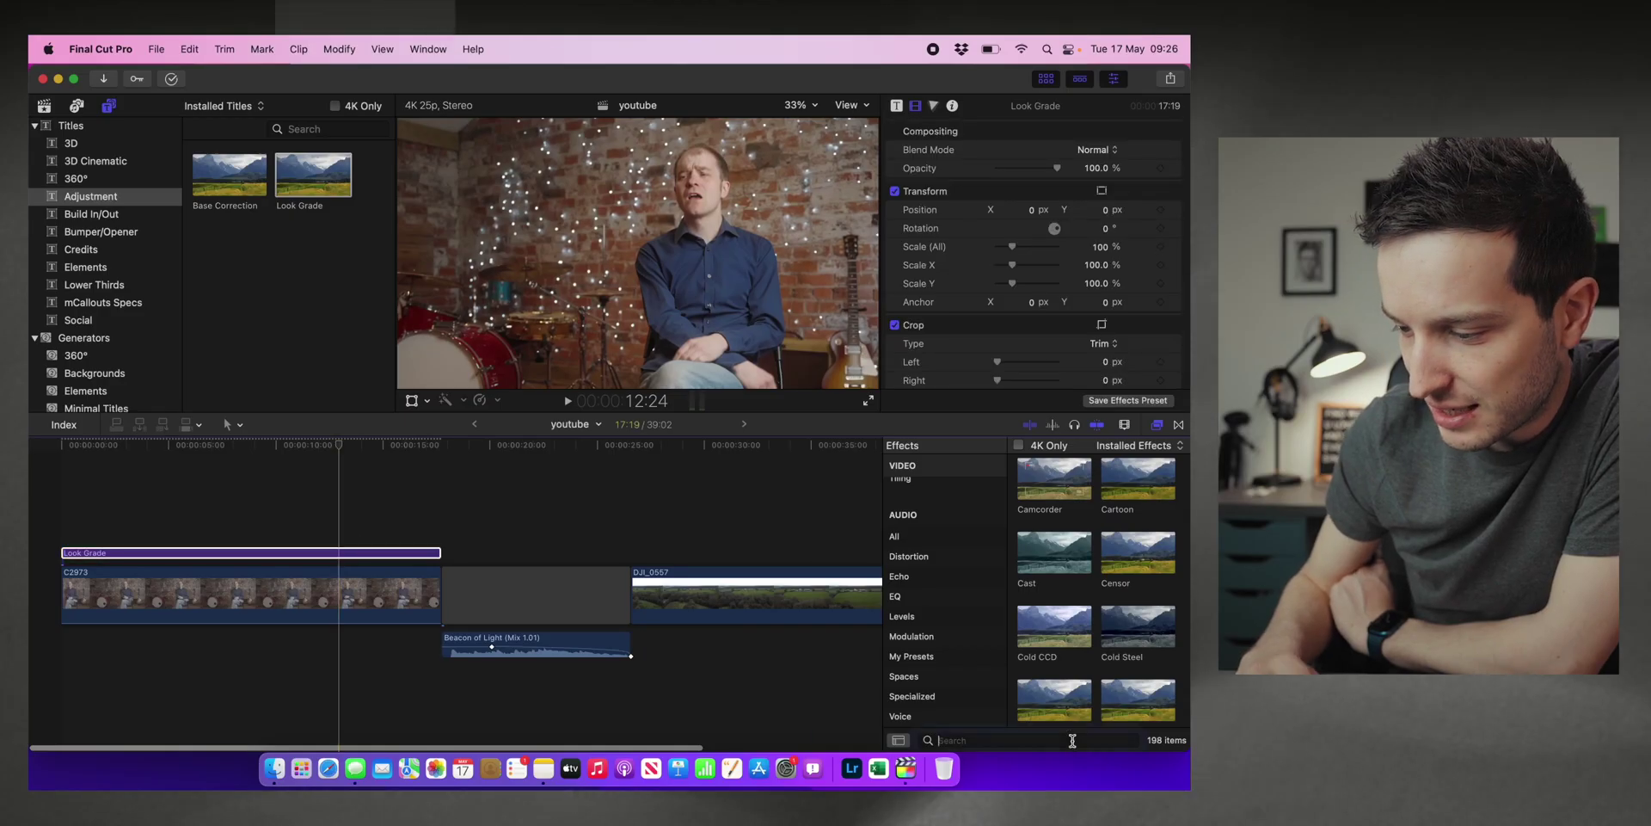
Step: Apply Custom LUT to Look Grade using Clean & Tidy_1.AF2I2724 with Mix lowered to 0
{"action": "type", "text": "lut"}
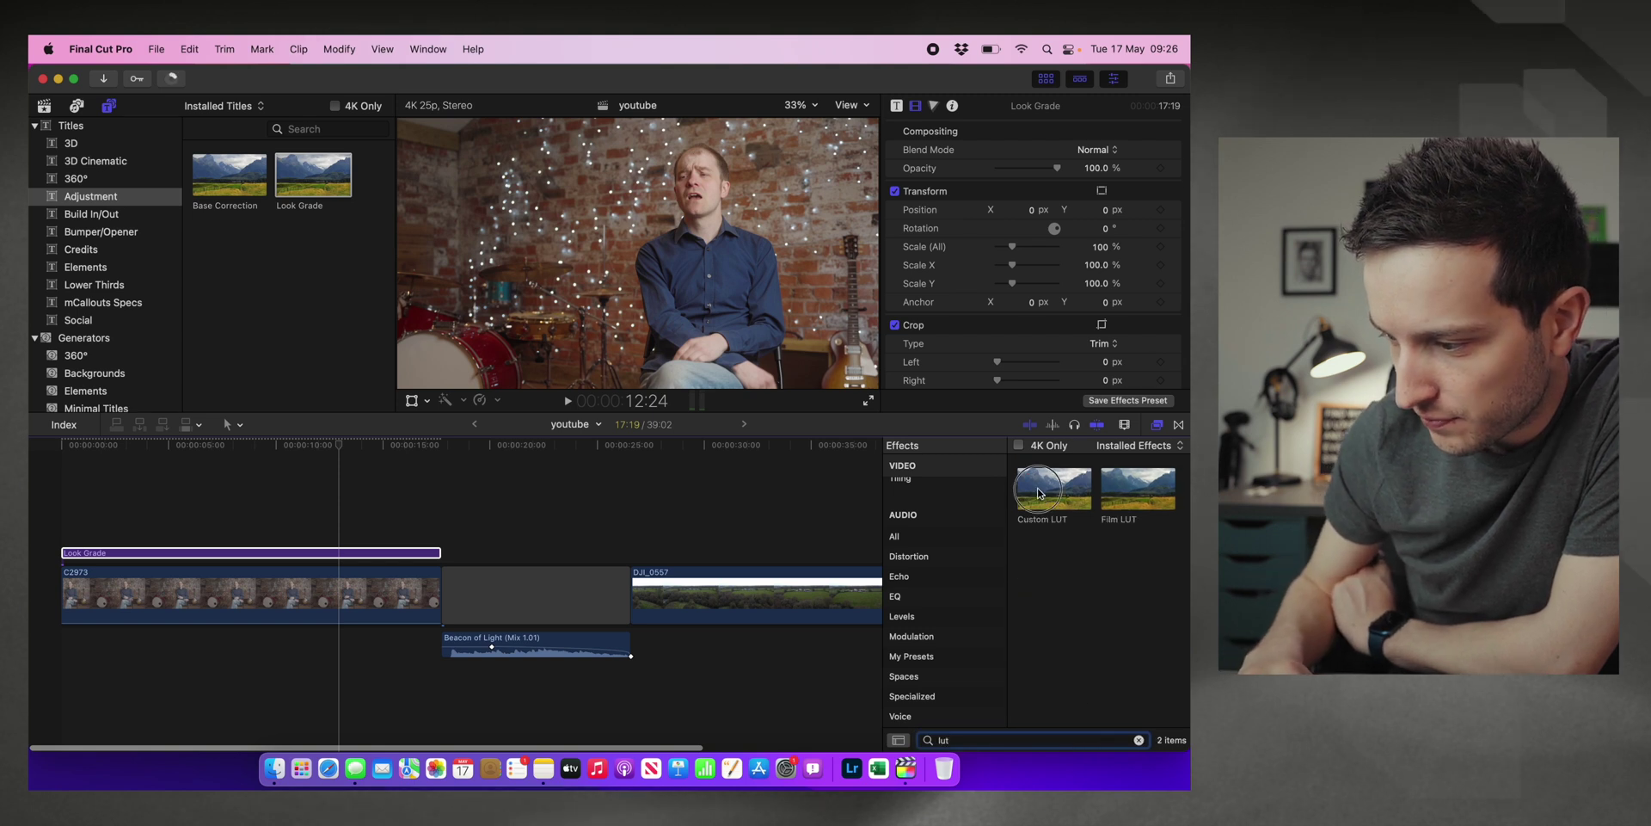
{"action": "left_click_drag", "start_coordinate": [1037, 492], "coordinate": [365, 552]}
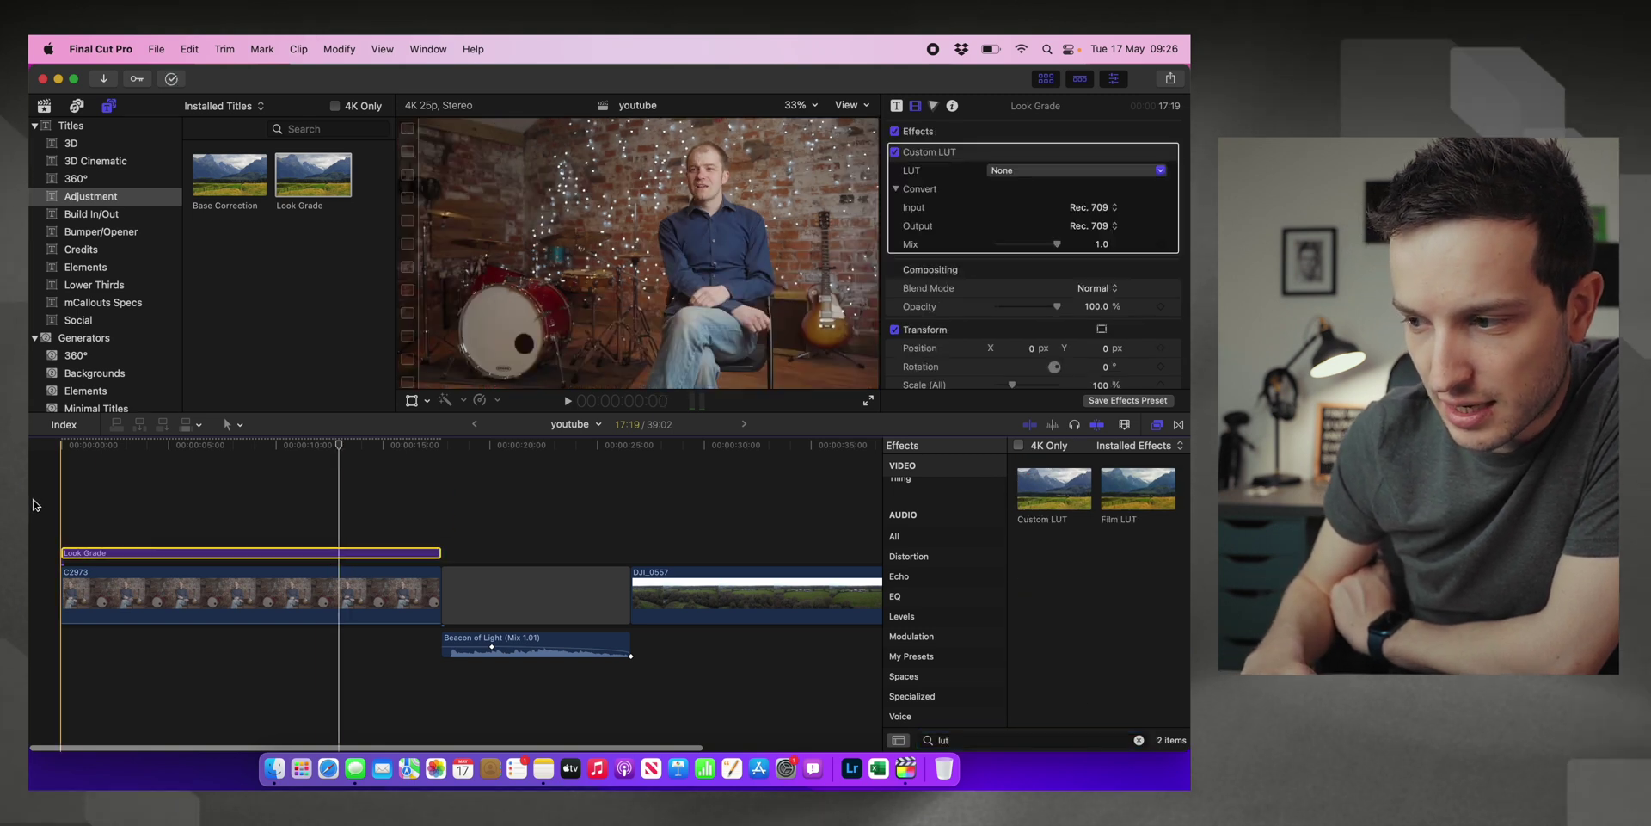
{"action": "left_click", "coordinate": [1075, 170]}
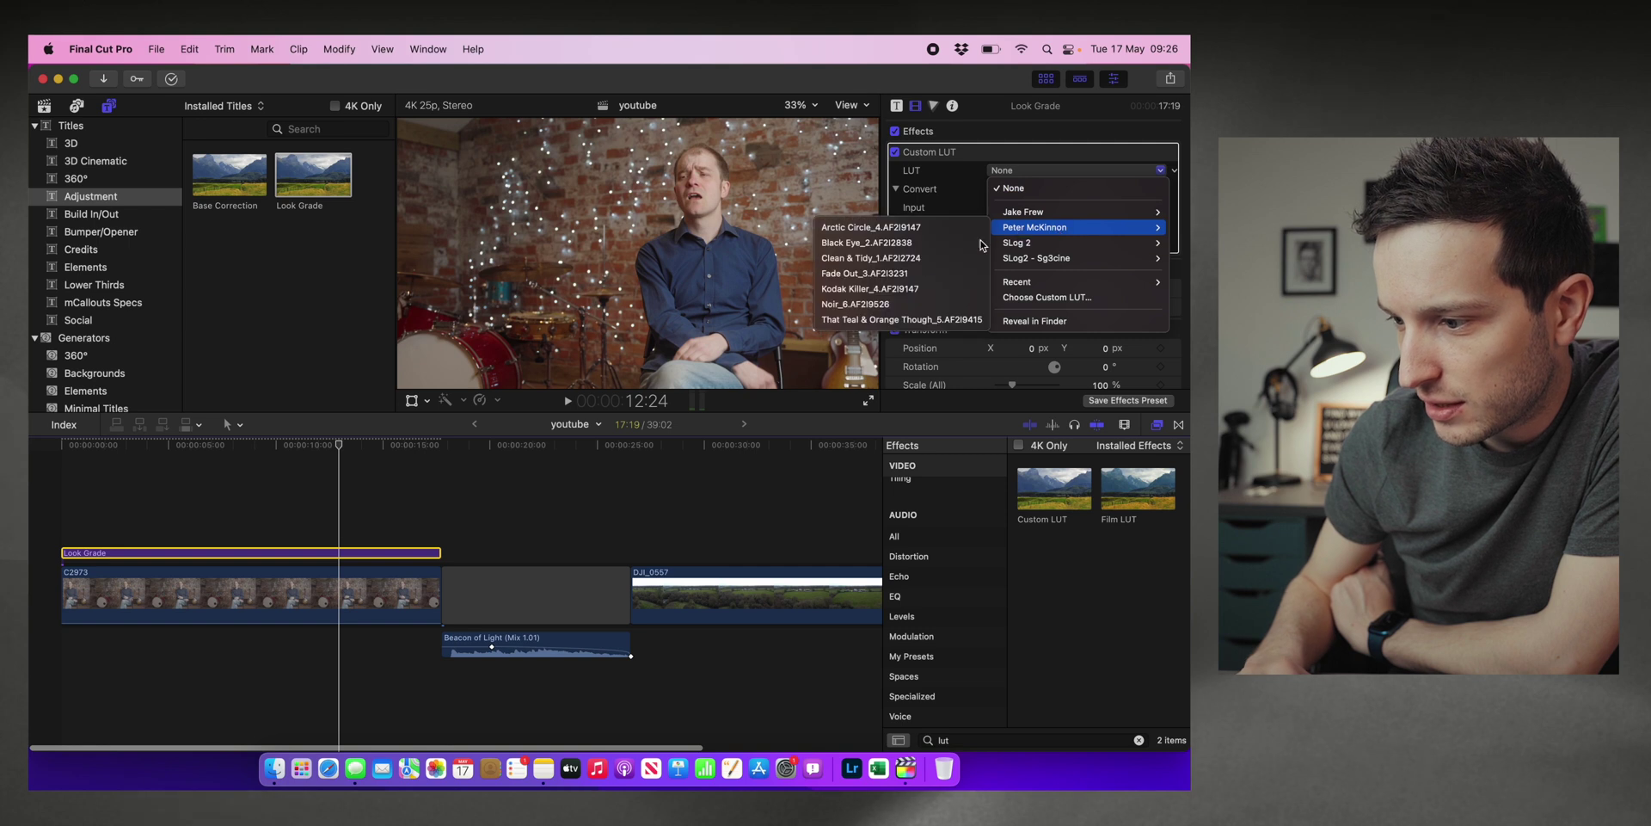
{"action": "left_click", "coordinate": [886, 258]}
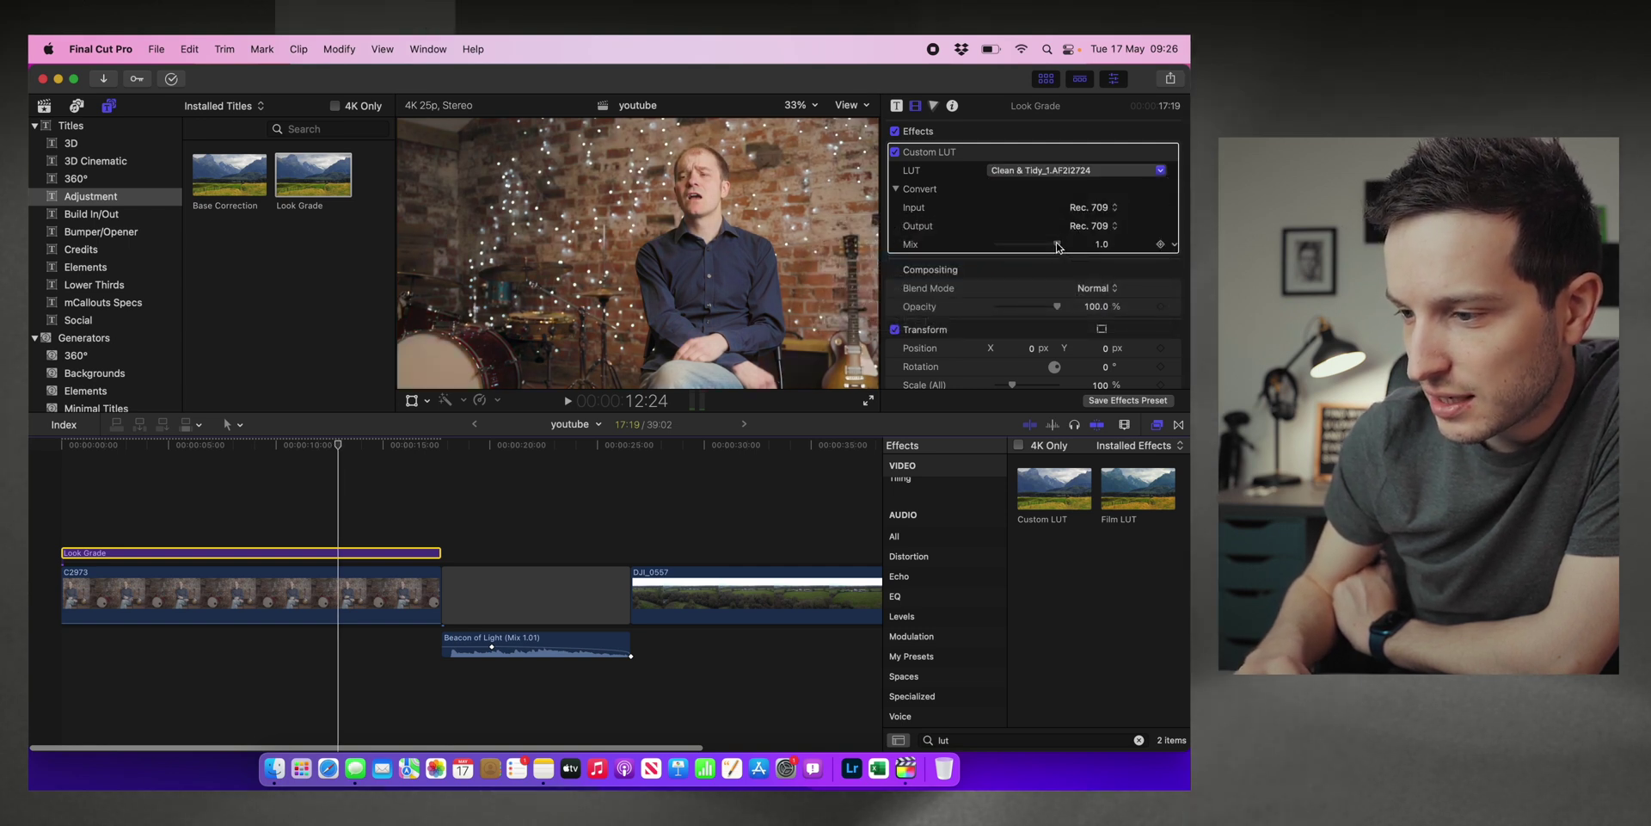
{"action": "left_click_drag", "start_coordinate": [1041, 250], "coordinate": [1018, 250]}
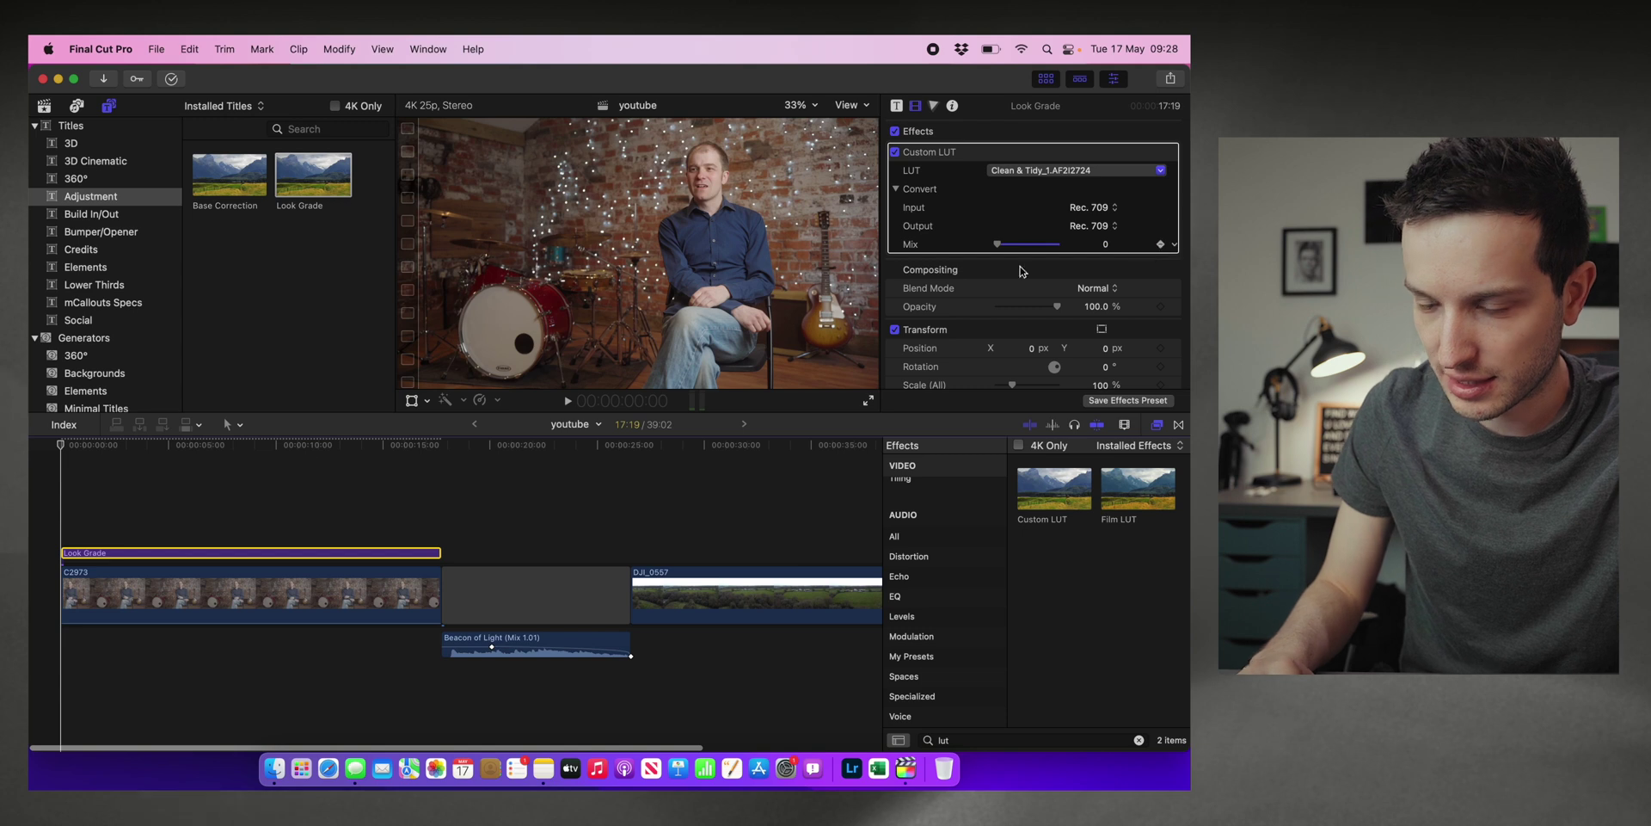
Step: Keyframe the Look Grade LUT Mix from 0 at the start to 1.0 about 2 seconds later
{"action": "left_click", "coordinate": [1160, 244]}
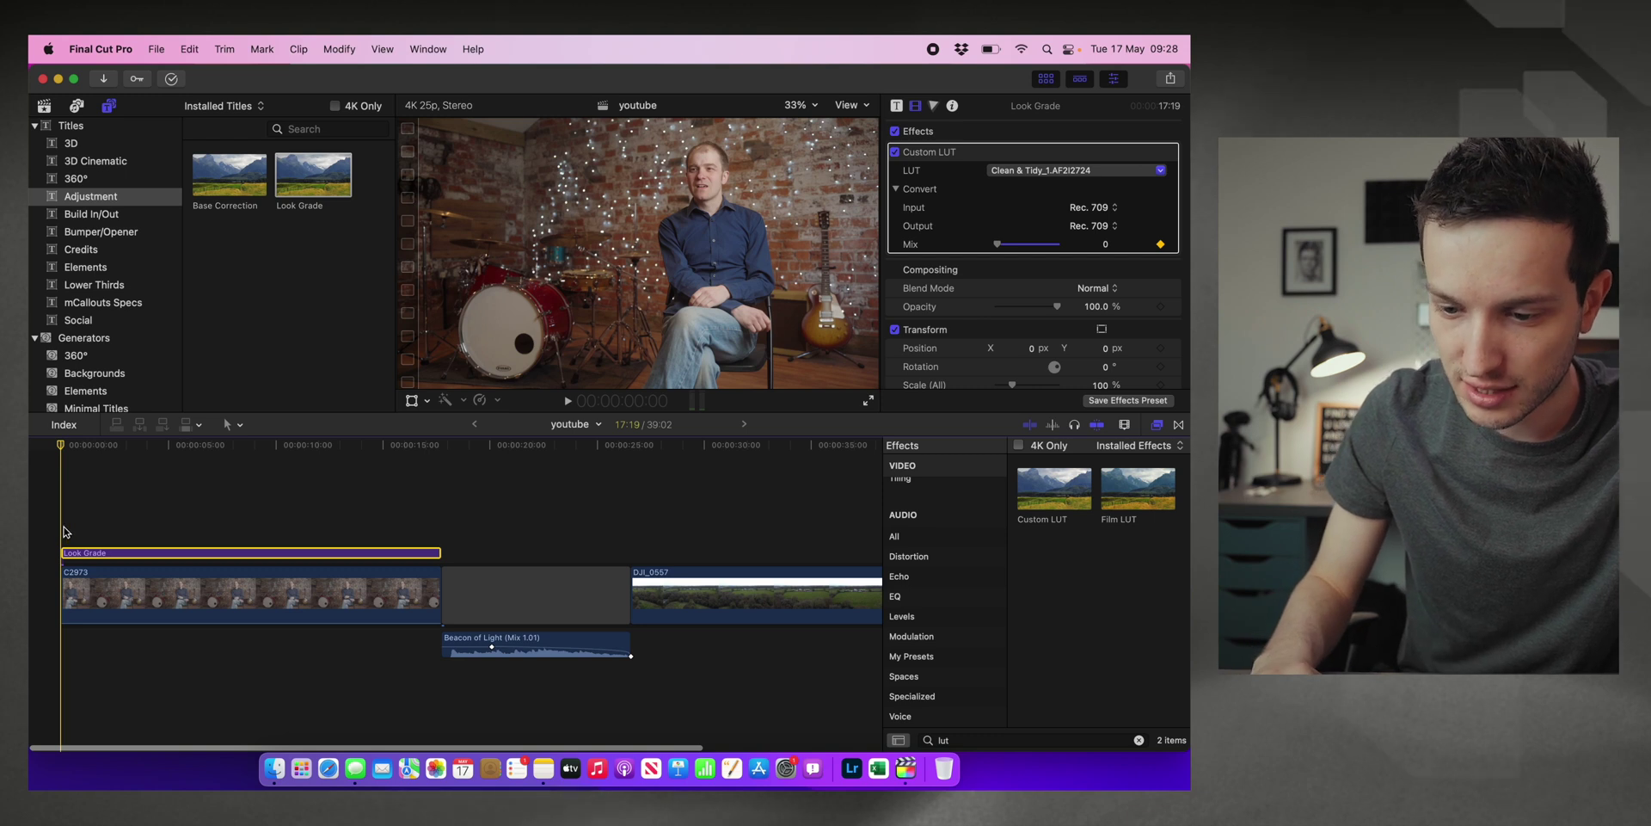
{"action": "left_click", "coordinate": [64, 532]}
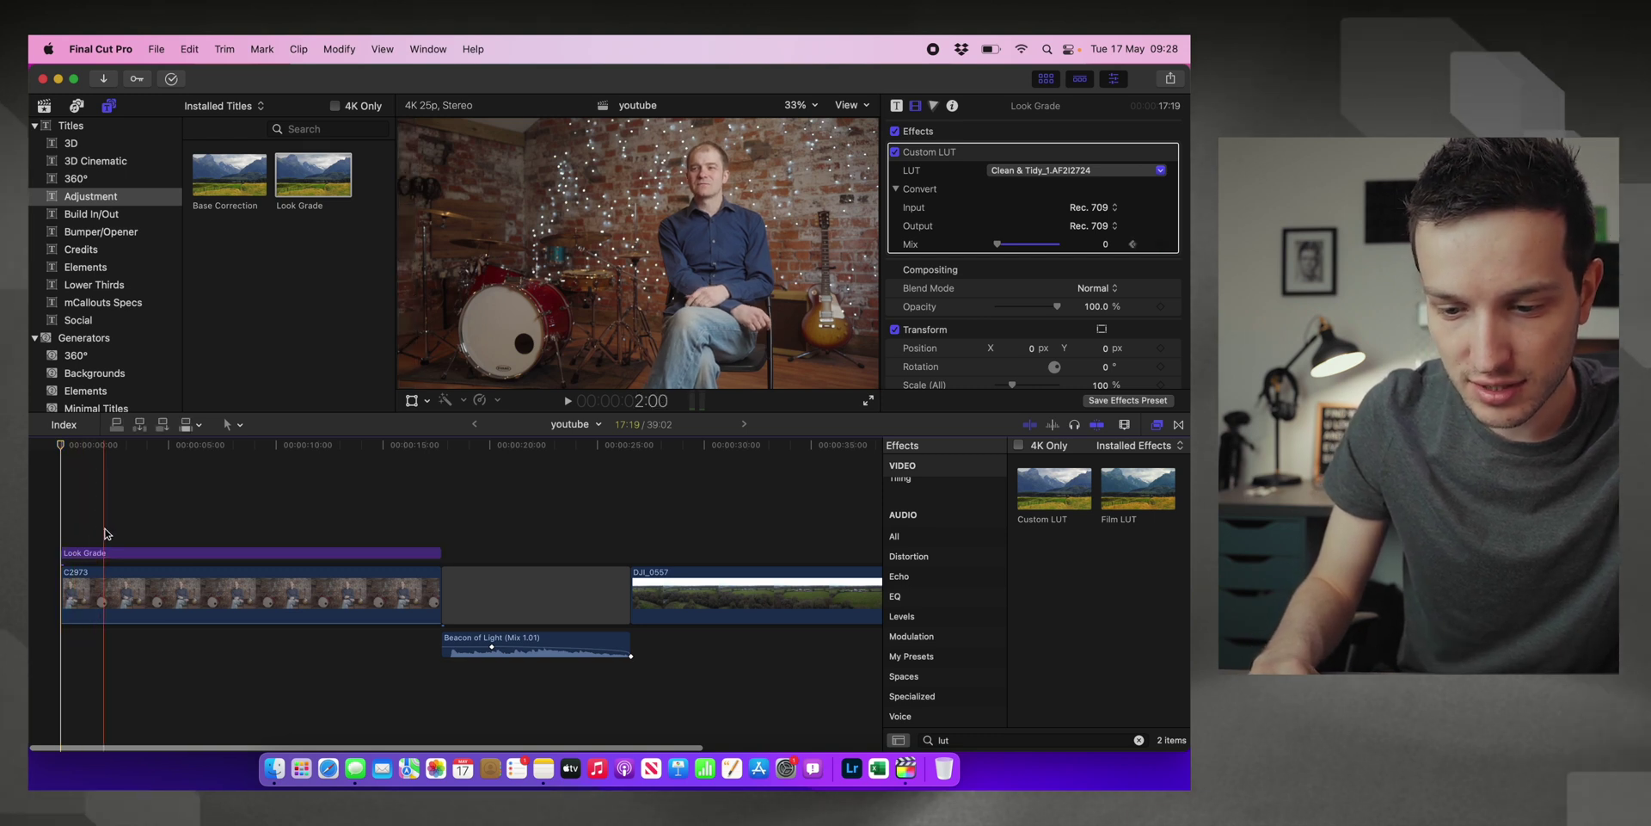
{"action": "left_click", "coordinate": [105, 552]}
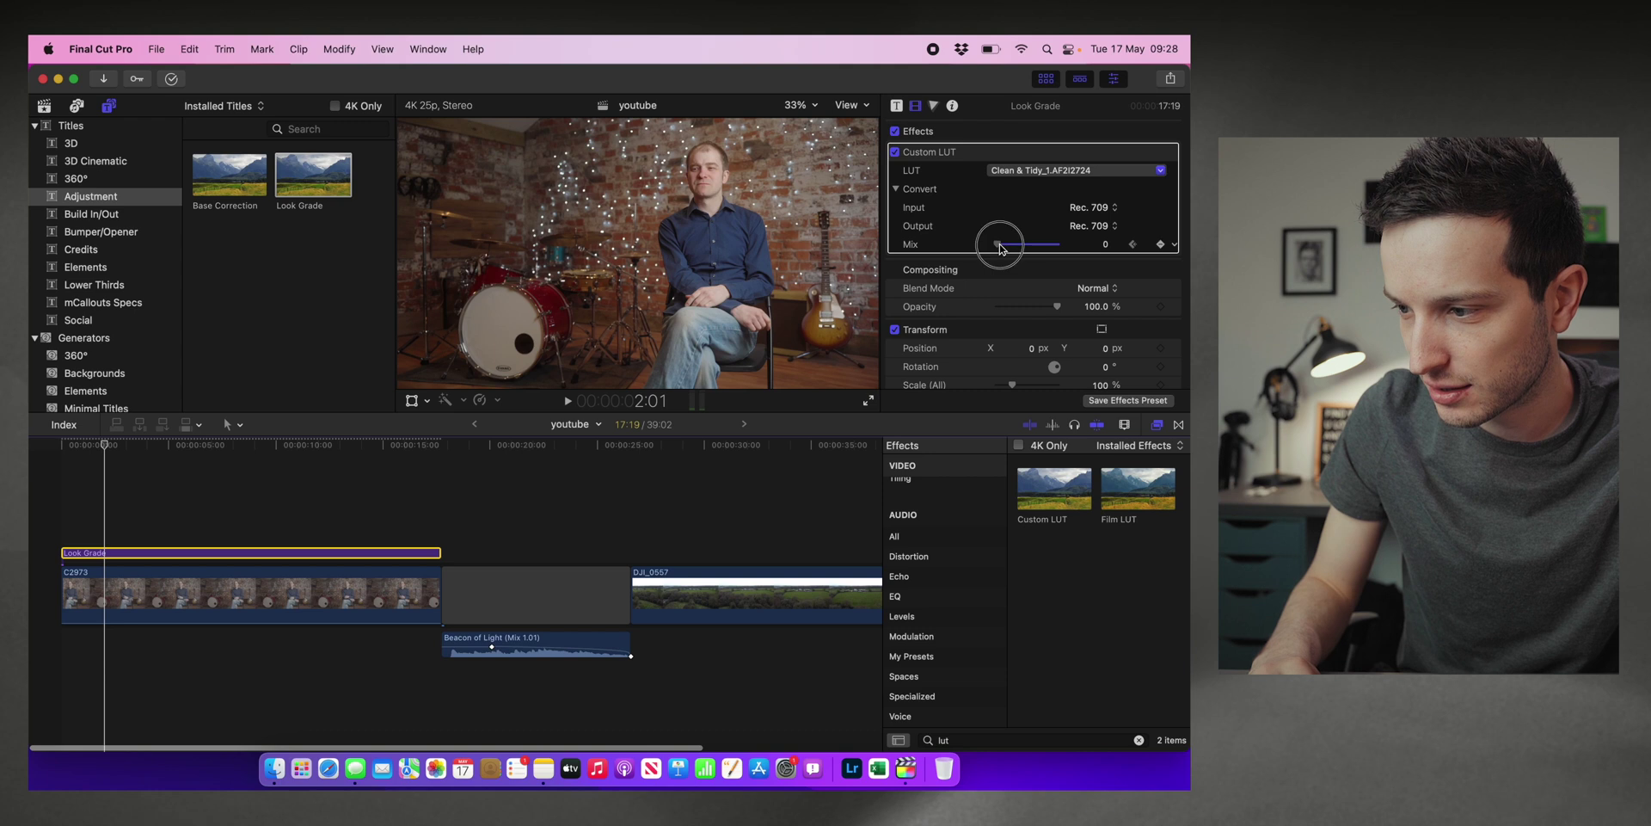
{"action": "left_click_drag", "start_coordinate": [999, 247], "coordinate": [1046, 250]}
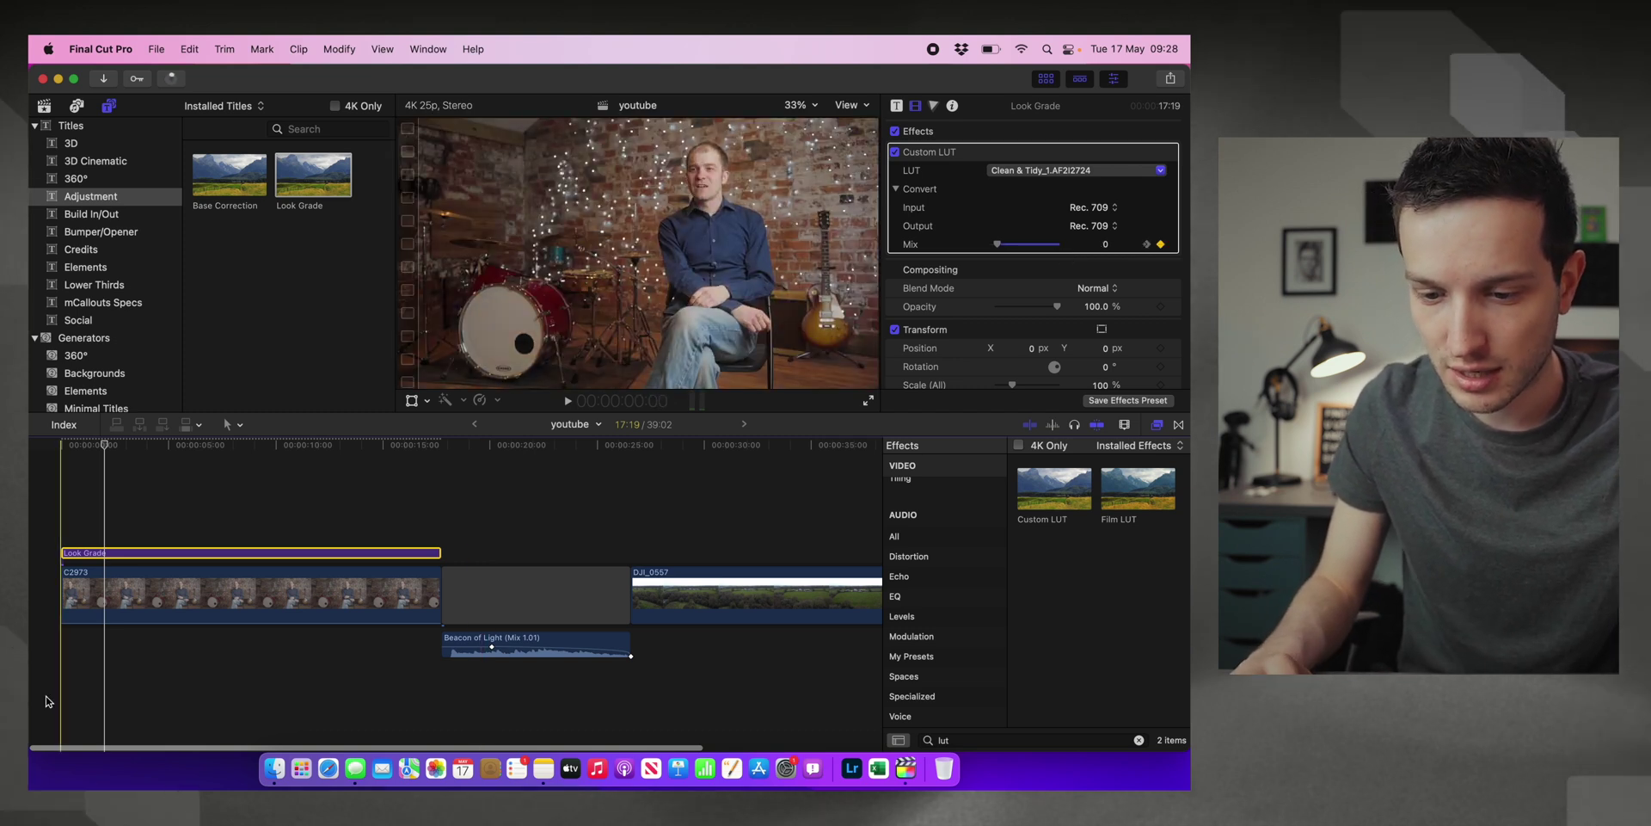
{"action": "left_click", "coordinate": [47, 701]}
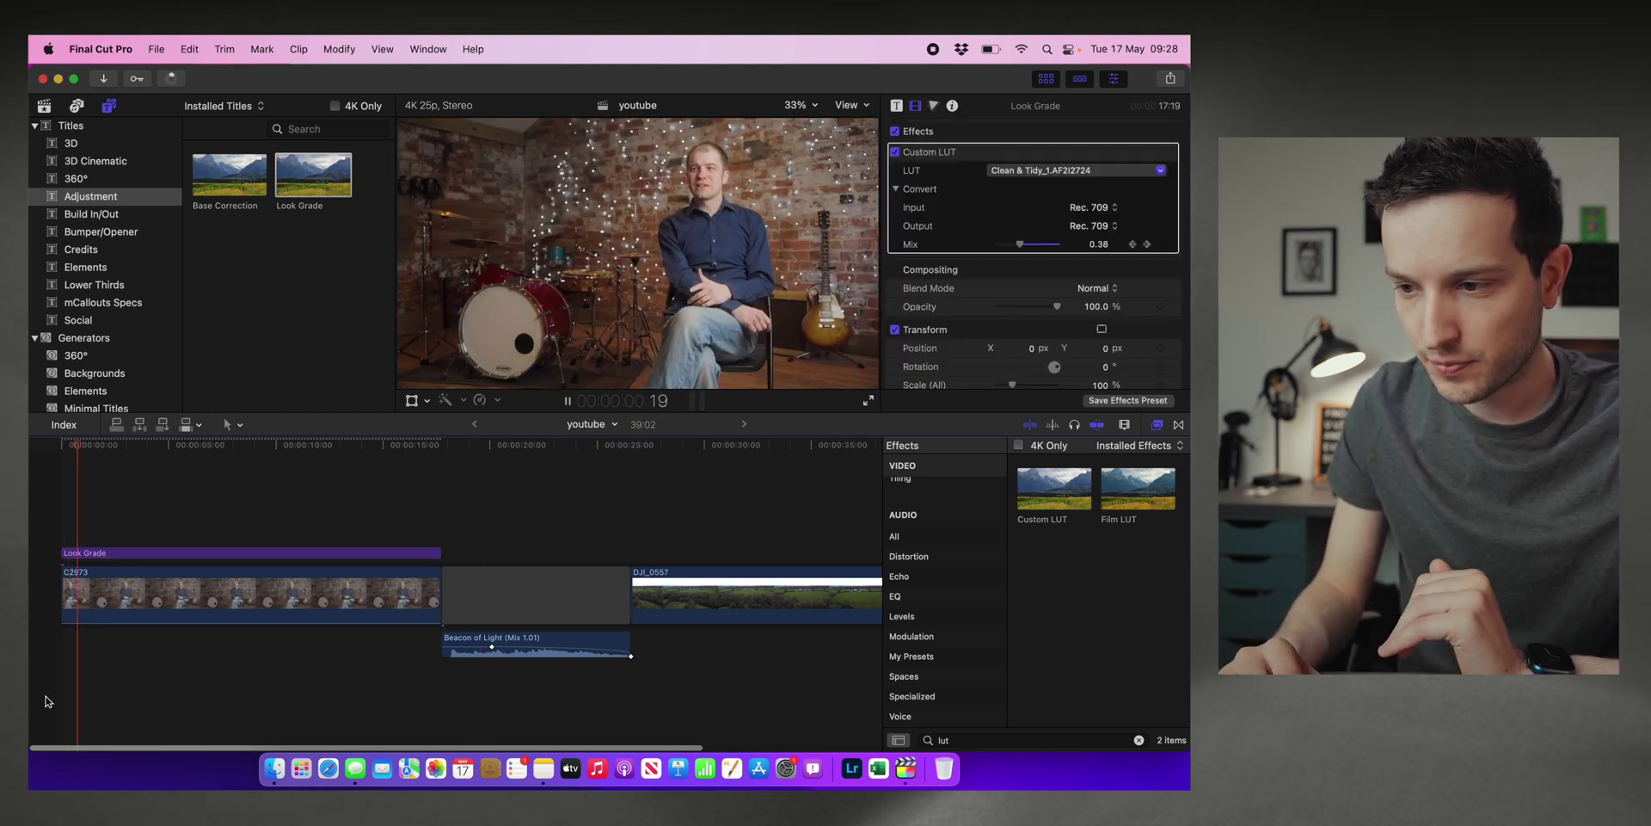